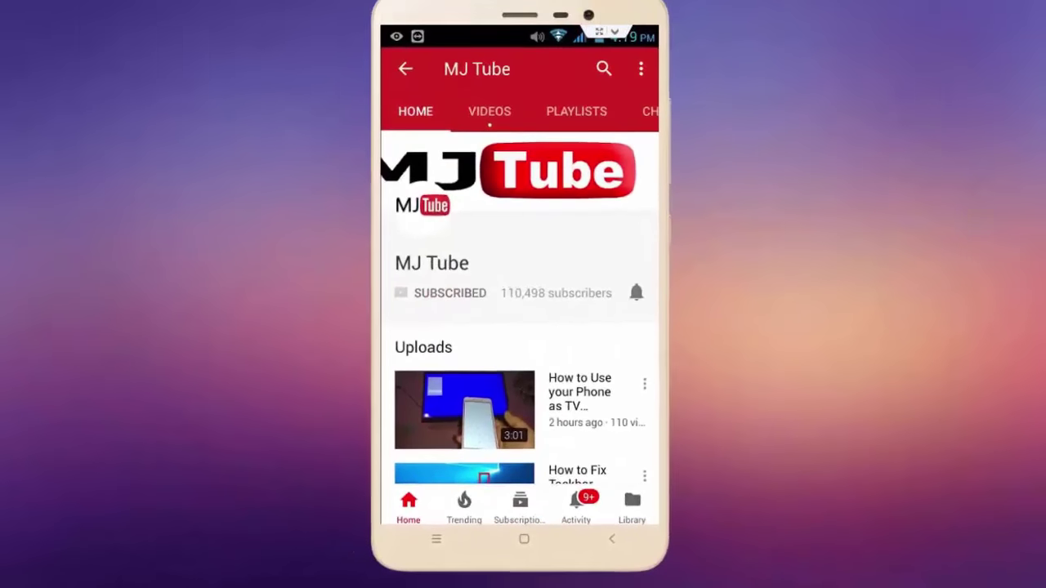
{"action": "left_click", "coordinate": [637, 292]}
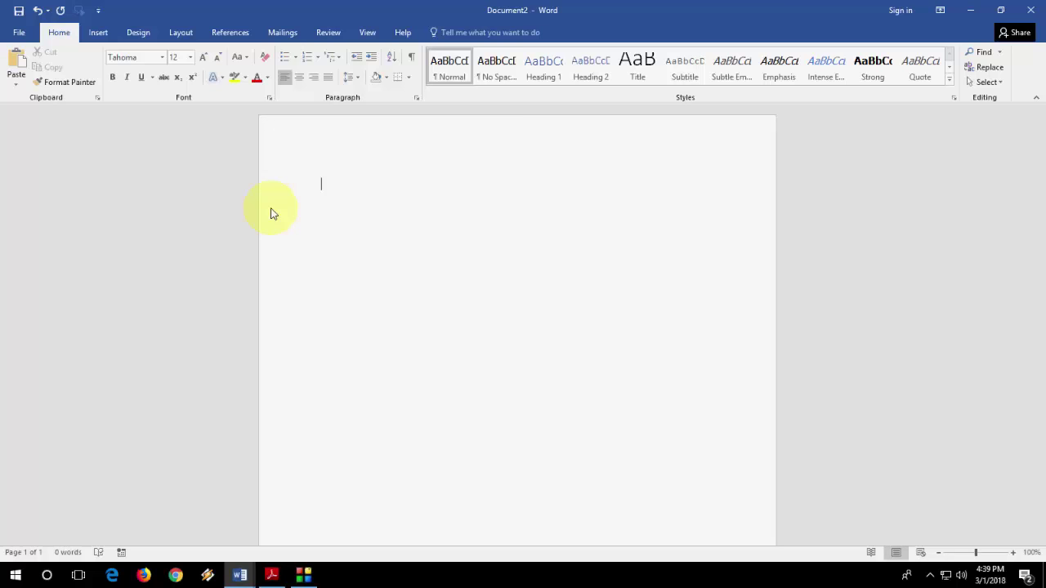
Step: Switch to Adobe Reader and review the research paper guidelines for page setup, title, author, column, abstract and body text formatting
{"action": "left_click", "coordinate": [272, 576]}
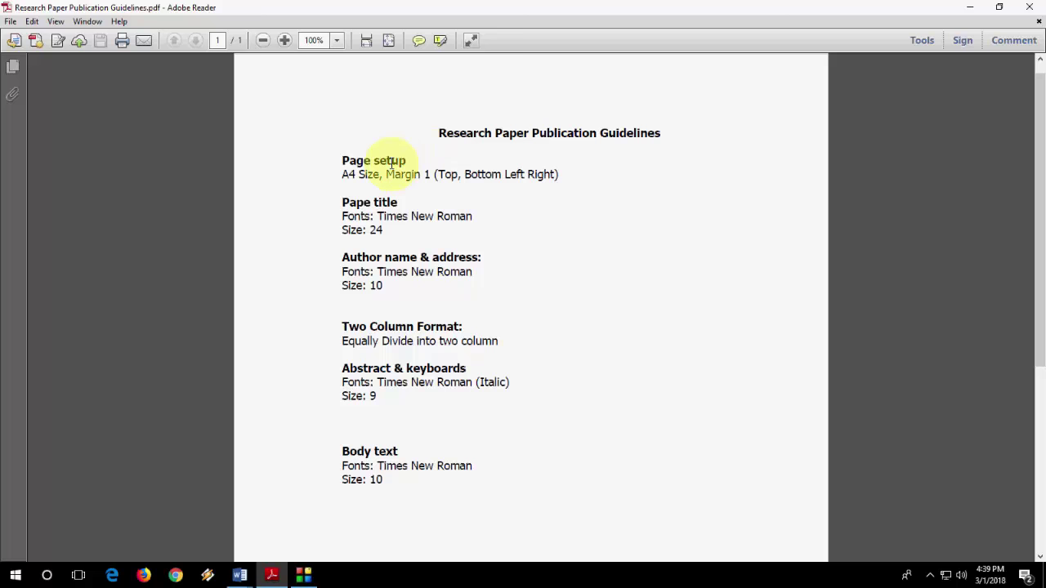
{"action": "left_click_drag", "start_coordinate": [339, 166], "coordinate": [334, 188]}
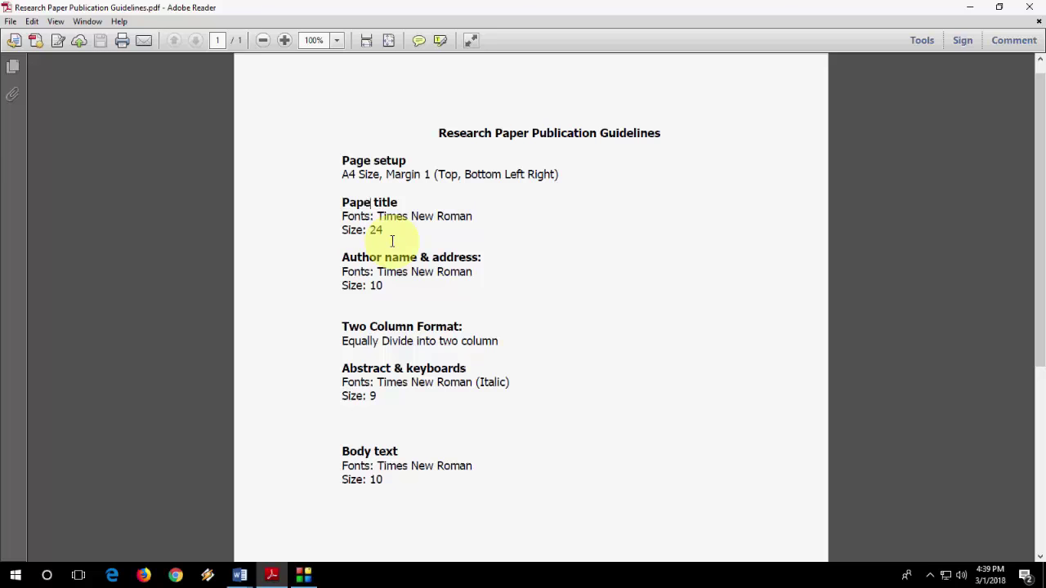
{"action": "key", "text": "alt+Tab"}
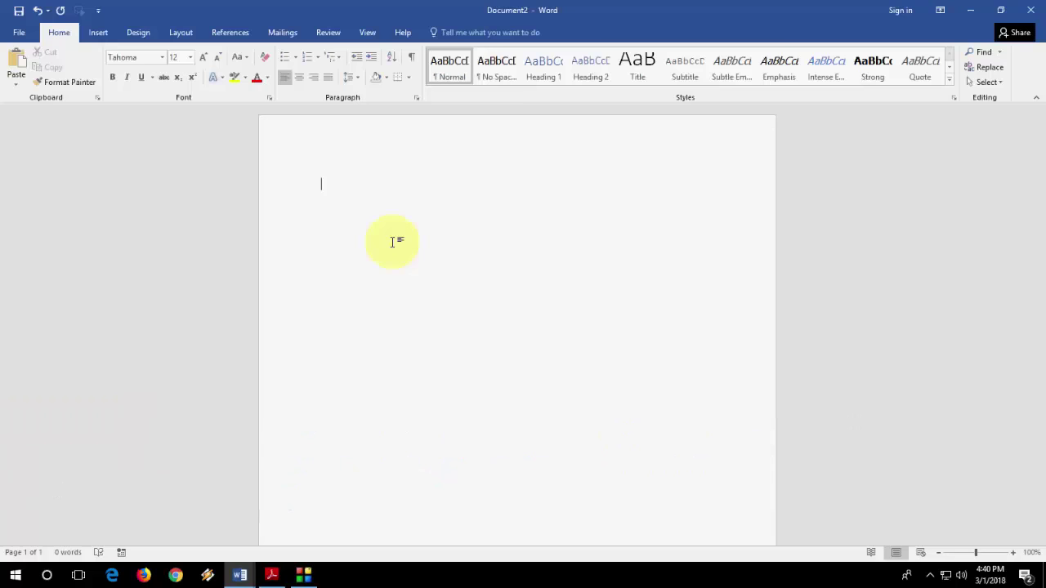
{"action": "key", "text": "alt+Tab"}
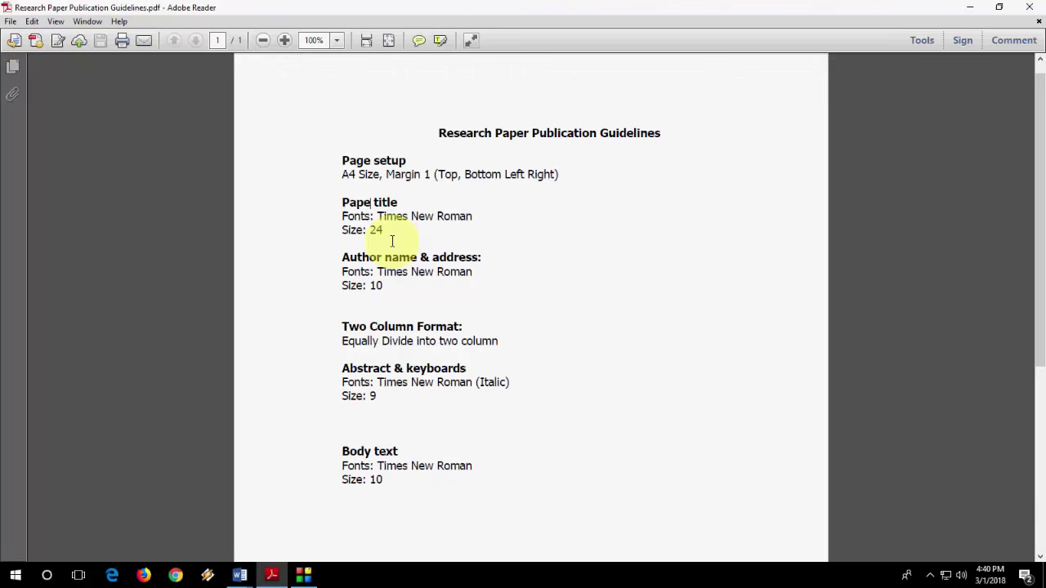
Step: Switch to Word and set the document's top and bottom page margins to 1 inch in Page Setup
{"action": "key", "text": "alt+Tab"}
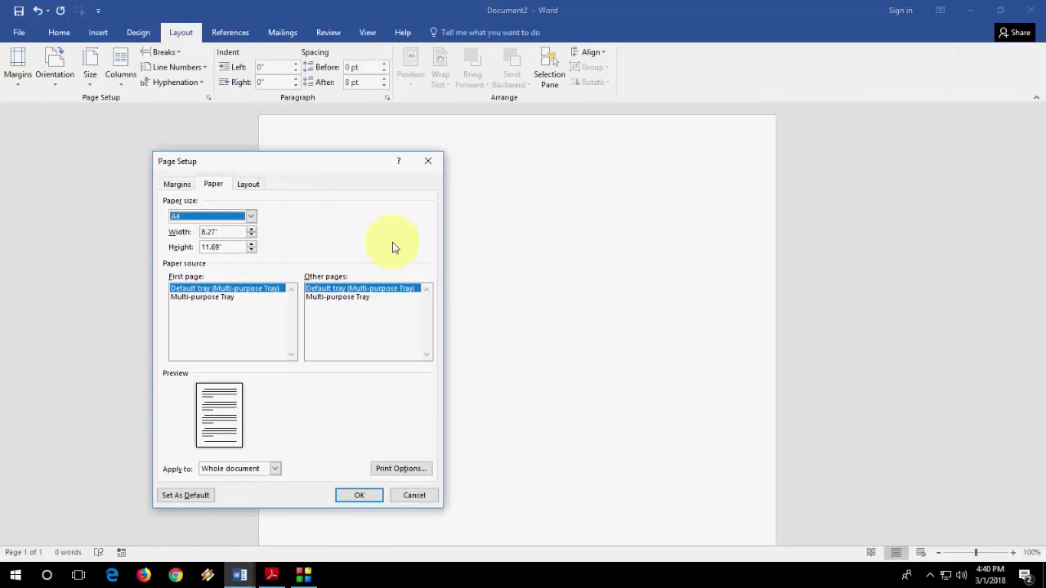
{"action": "left_click", "coordinate": [174, 184]}
{"action": "left_click_drag", "start_coordinate": [254, 230], "coordinate": [186, 209]}
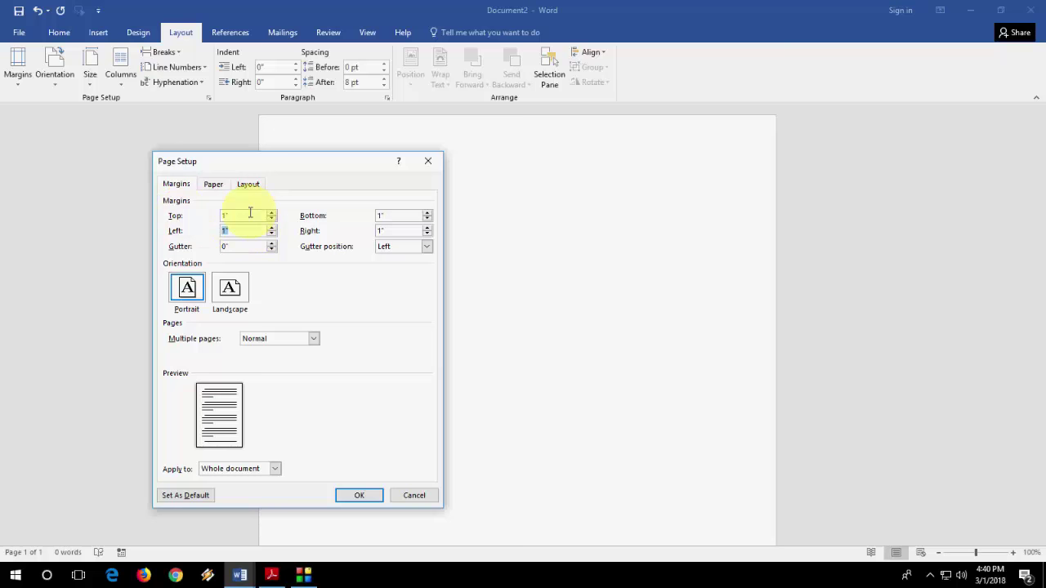
{"action": "left_click_drag", "start_coordinate": [250, 214], "coordinate": [198, 210]}
{"action": "type", "text": "1"}
{"action": "key", "text": "Tab"}
{"action": "type", "text": "1"}
{"action": "key", "text": "Tab"}
Step: Set the paper size to A4 for the whole document and apply the page setup
{"action": "left_click", "coordinate": [212, 185]}
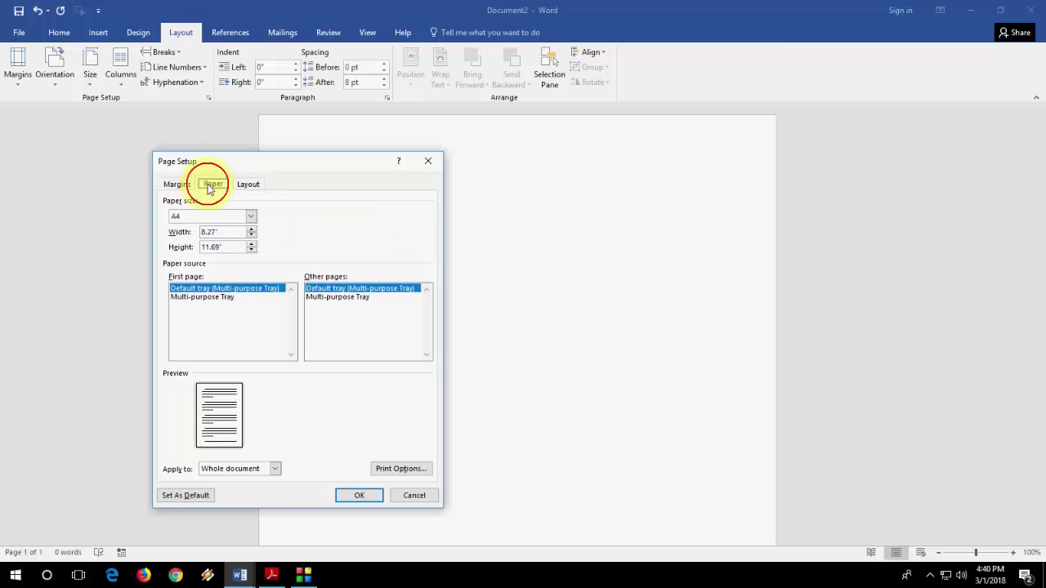
{"action": "left_click", "coordinate": [196, 217]}
{"action": "left_click", "coordinate": [188, 255]}
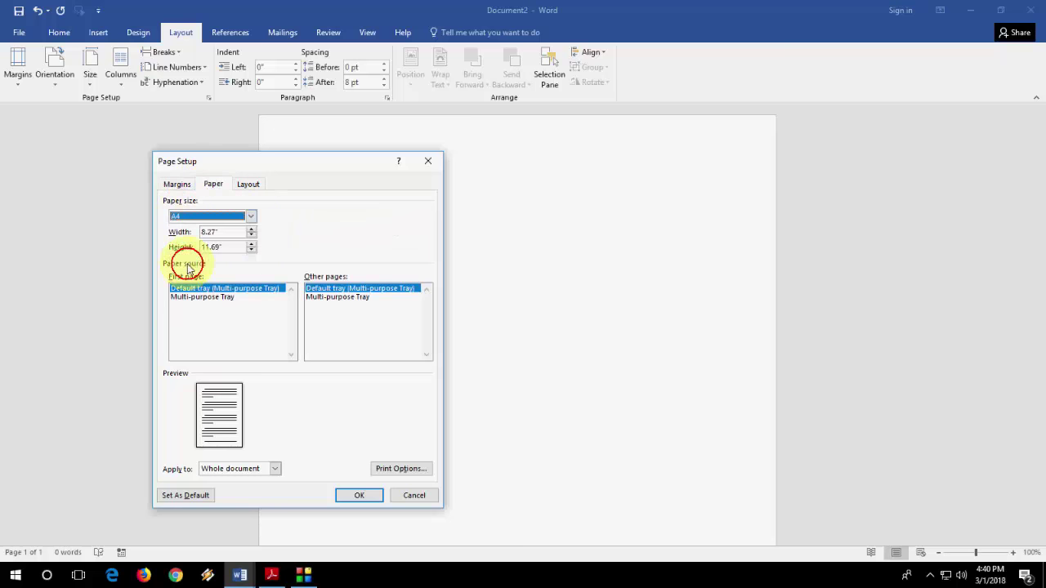
{"action": "left_click", "coordinate": [349, 496]}
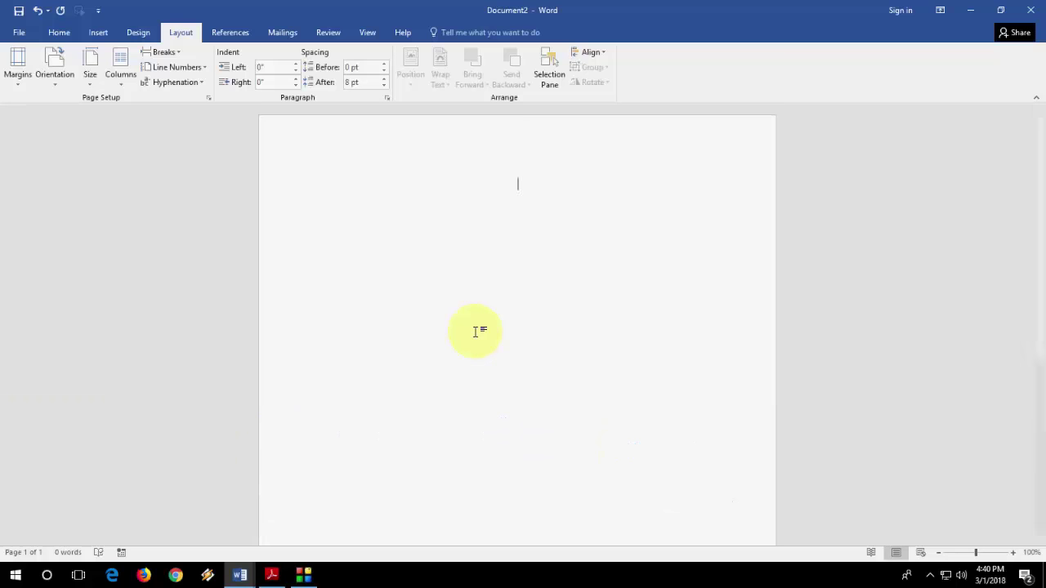
Step: Enter "Paper Title" as the centered first line and add an empty left-aligned line below it
{"action": "key", "text": "alt+Tab"}
{"action": "key", "text": "alt+Tab"}
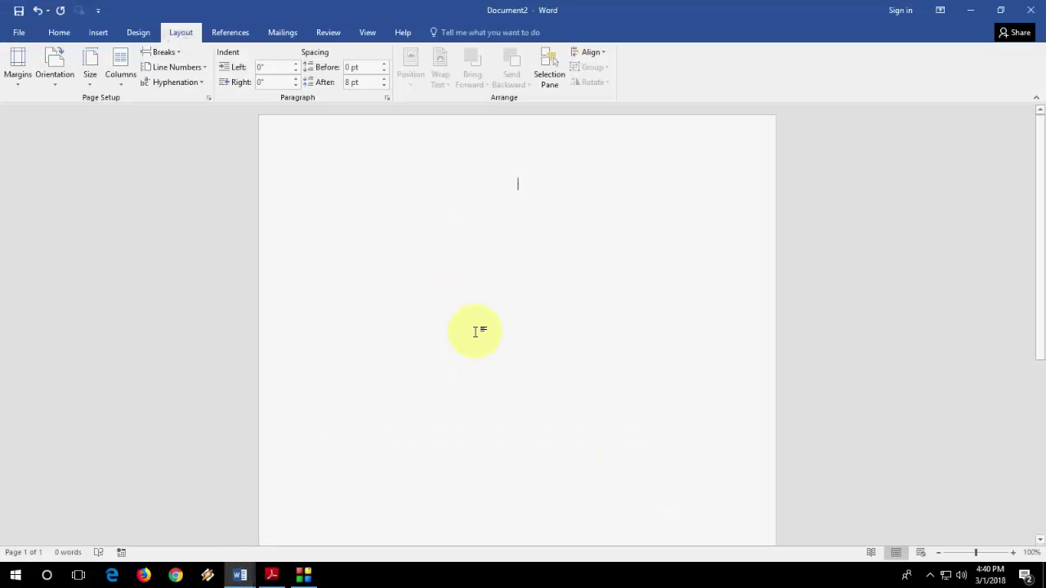
{"action": "type", "text": "Papert Title"}
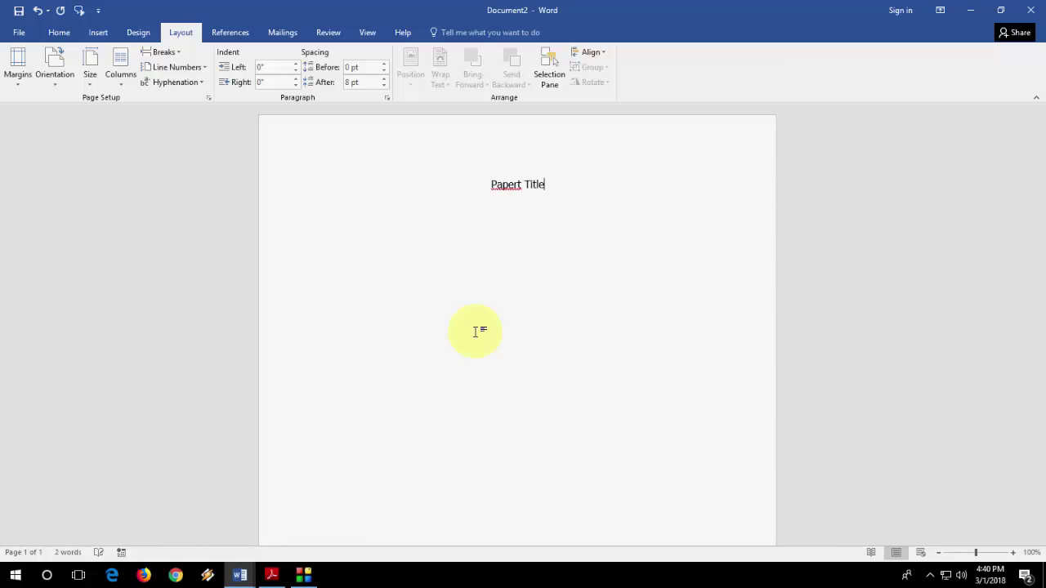
{"action": "key", "text": "ctrl+a"}
{"action": "type", "text": "Paper Title"}
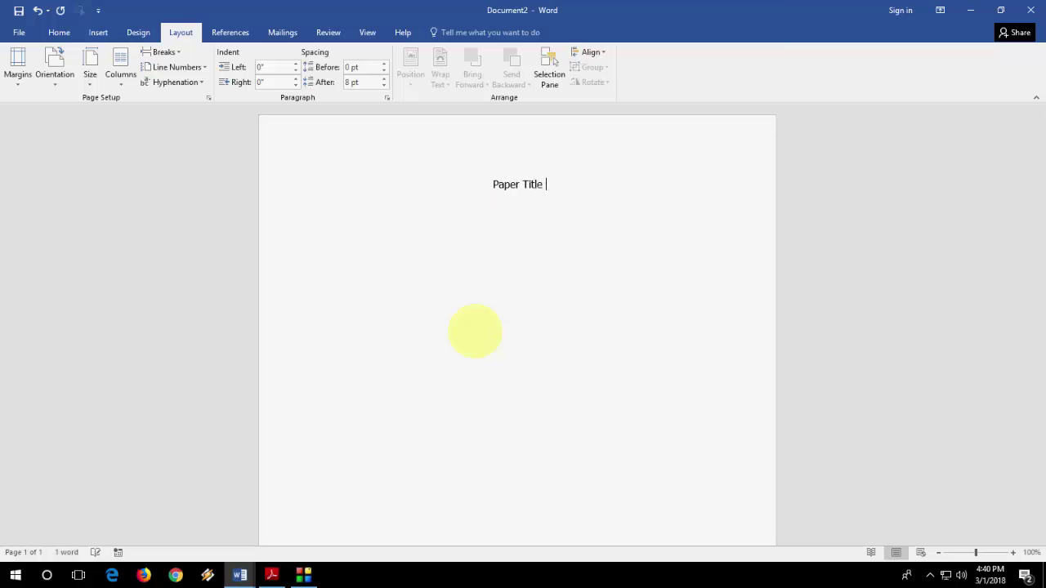
{"action": "key", "text": "Return"}
{"action": "key", "text": "ctrl+l"}
{"action": "type", "text": "\\"}
{"action": "key", "text": "BackSpace"}
Step: Set the paragraph spacing before and after to 0 pt for all the text in the document
{"action": "key", "text": "ctrl+a"}
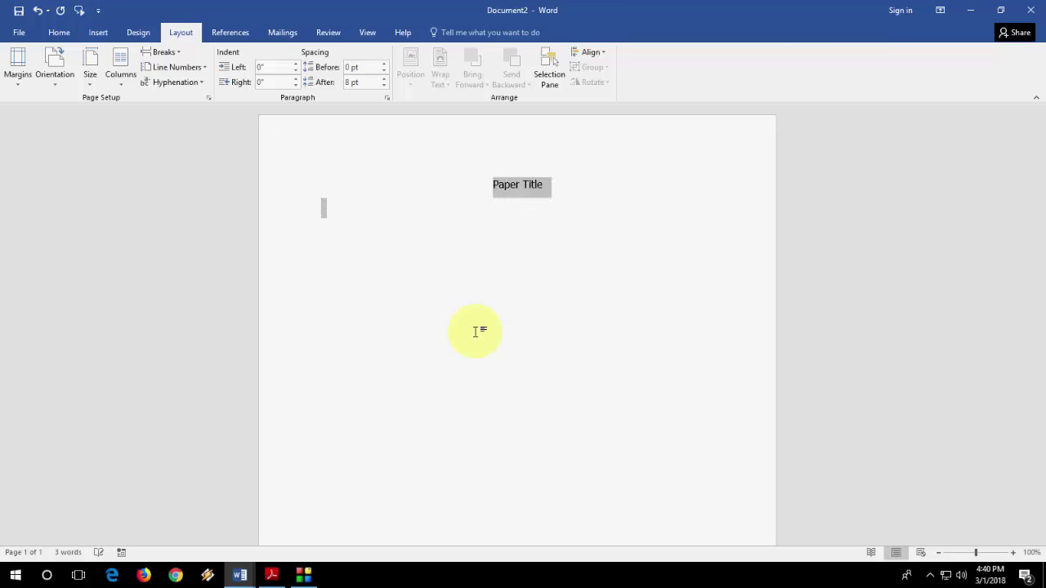
{"action": "key", "text": "alt+o"}
{"action": "key", "text": "p"}
{"action": "key", "text": "alt+b"}
{"action": "type", "text": "0"}
{"action": "key", "text": "Tab"}
{"action": "type", "text": "0"}
{"action": "key", "text": "Return"}
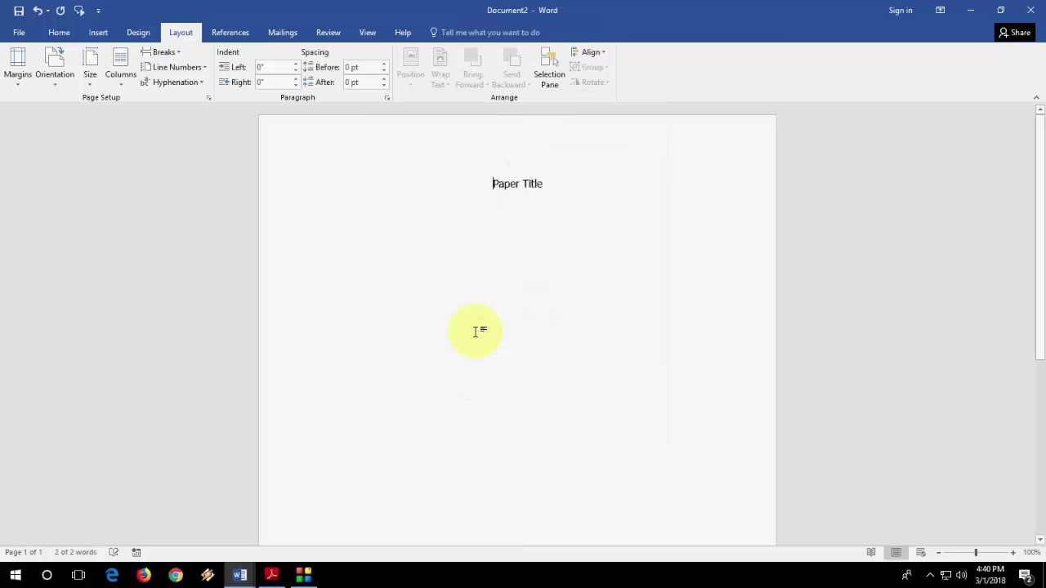
Step: Check the title rule in the guidelines PDF, and format "Paper Title" in Word as bold Times New Roman, size 24
{"action": "key", "text": "alt+Tab"}
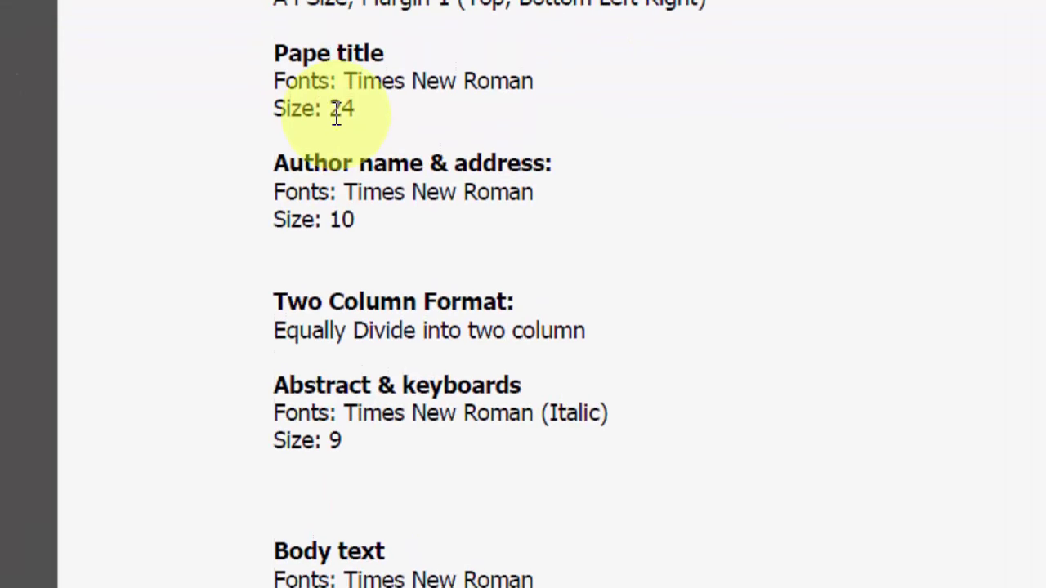
{"action": "key", "text": "alt+Tab"}
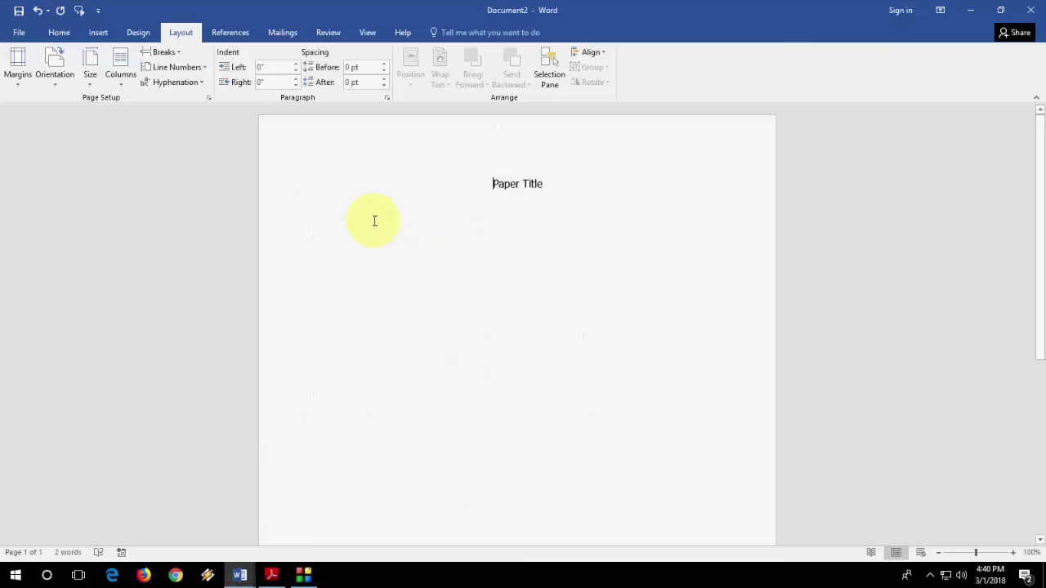
{"action": "key", "text": "ctrl+d"}
{"action": "type", "text": "tim"}
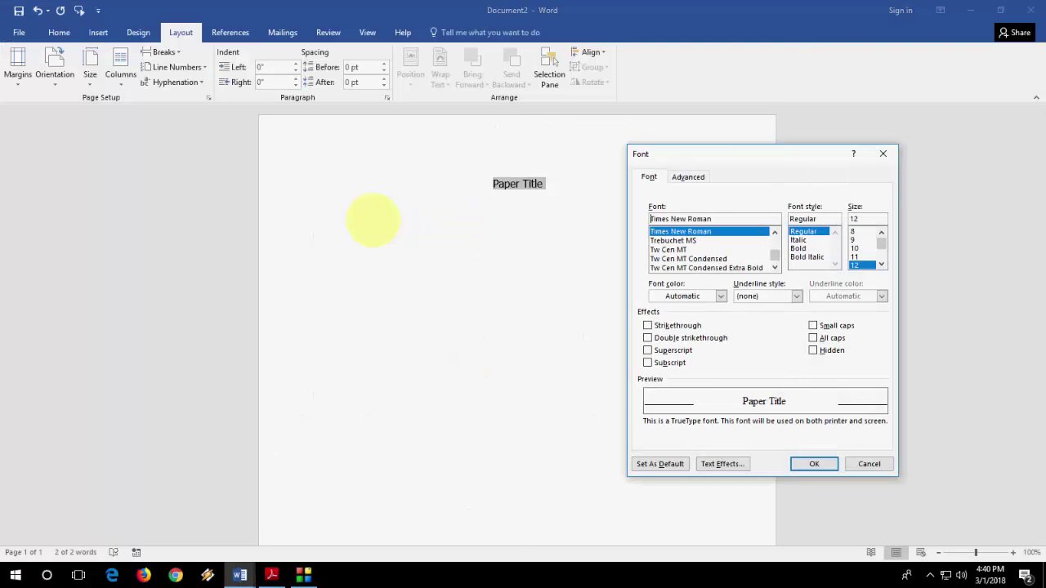
{"action": "key", "text": "Return"}
{"action": "key", "text": "ctrl+d"}
{"action": "key", "text": "Tab"}
{"action": "key", "text": "Tab"}
{"action": "type", "text": "24"}
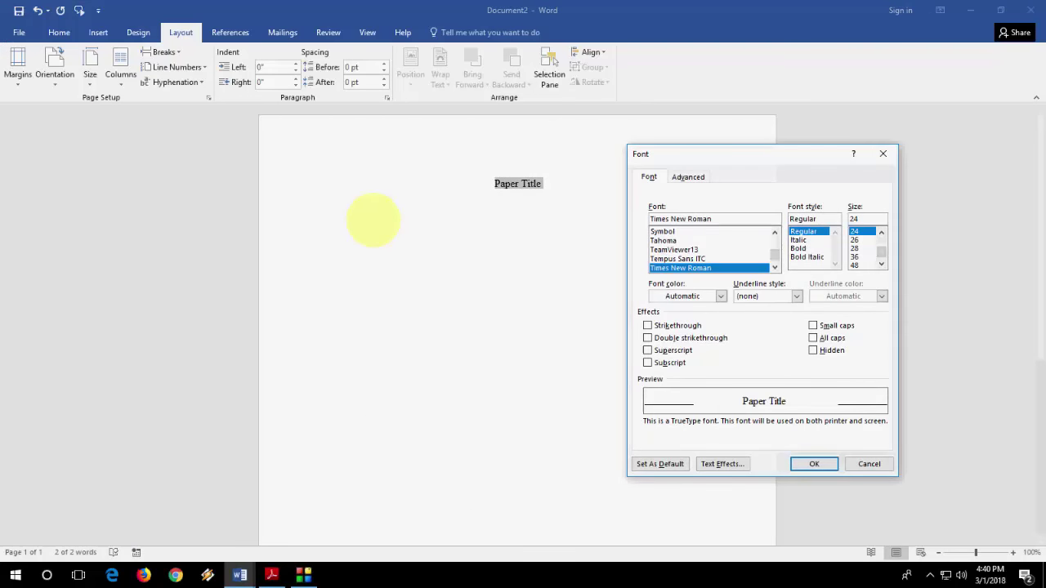
{"action": "key", "text": "Return"}
{"action": "key", "text": "ctrl+b"}
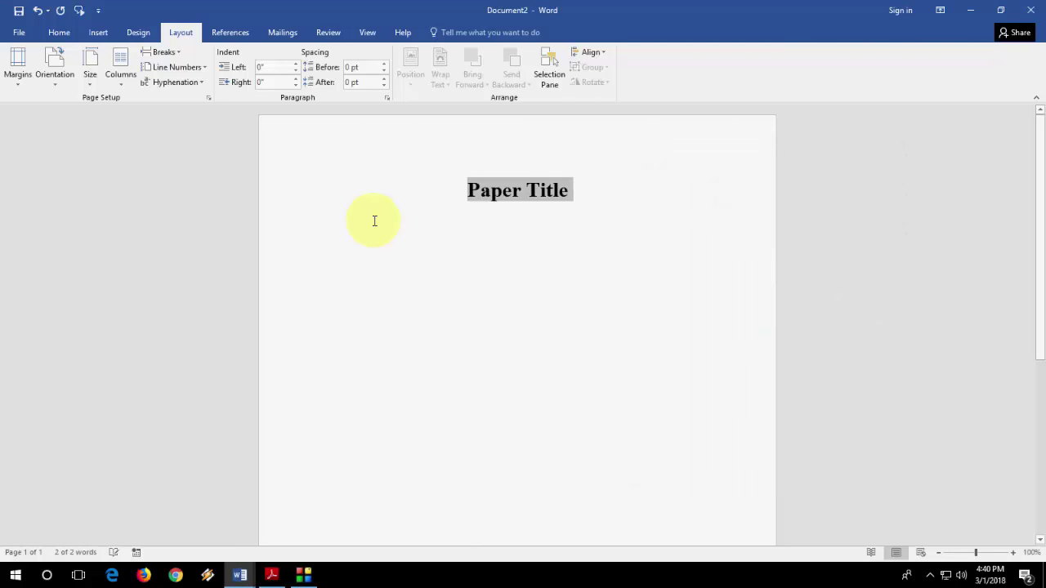
{"action": "left_click", "coordinate": [59, 31]}
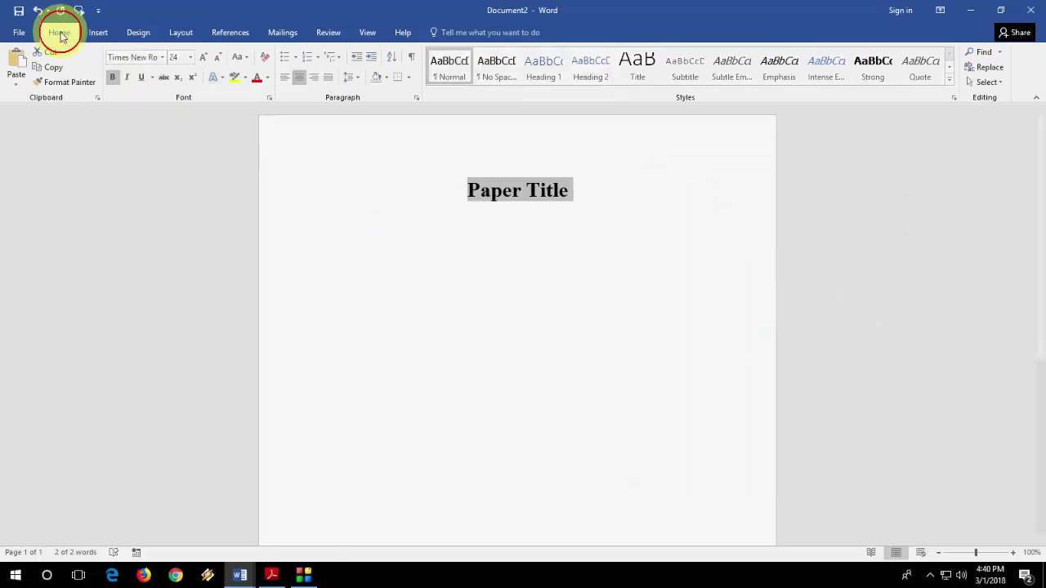
Step: Start a new line below the title and, after checking the author rule in the guidelines, set its font size to 10
{"action": "left_click", "coordinate": [585, 215]}
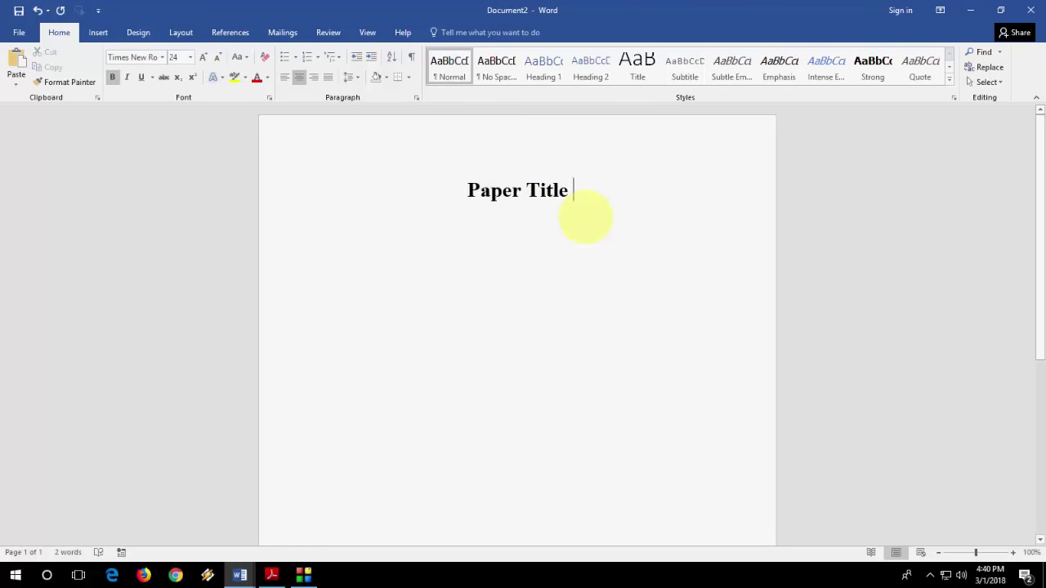
{"action": "key", "text": "Return"}
{"action": "key", "text": "alt+Tab"}
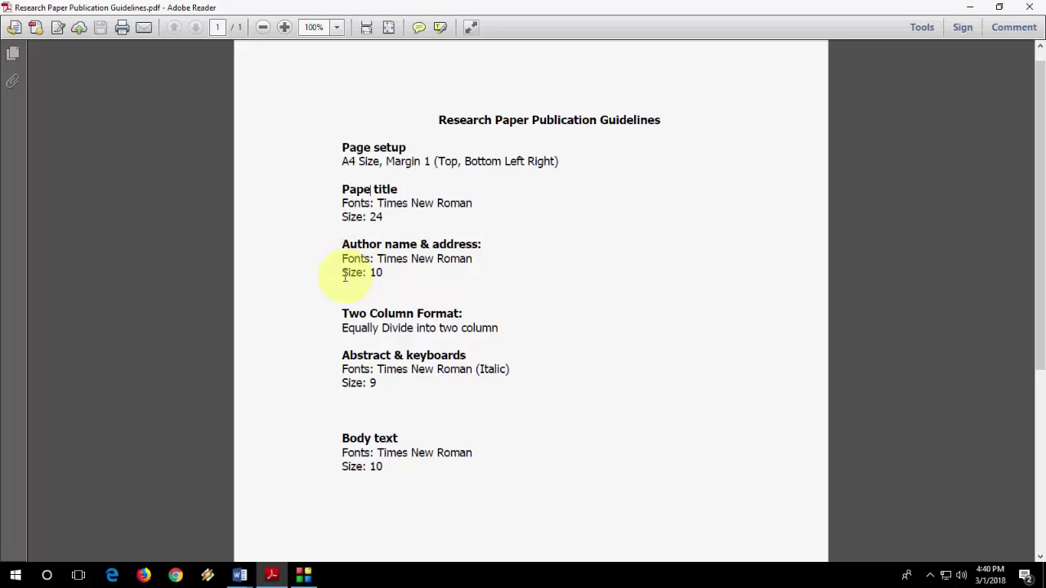
{"action": "key", "text": "alt+Tab"}
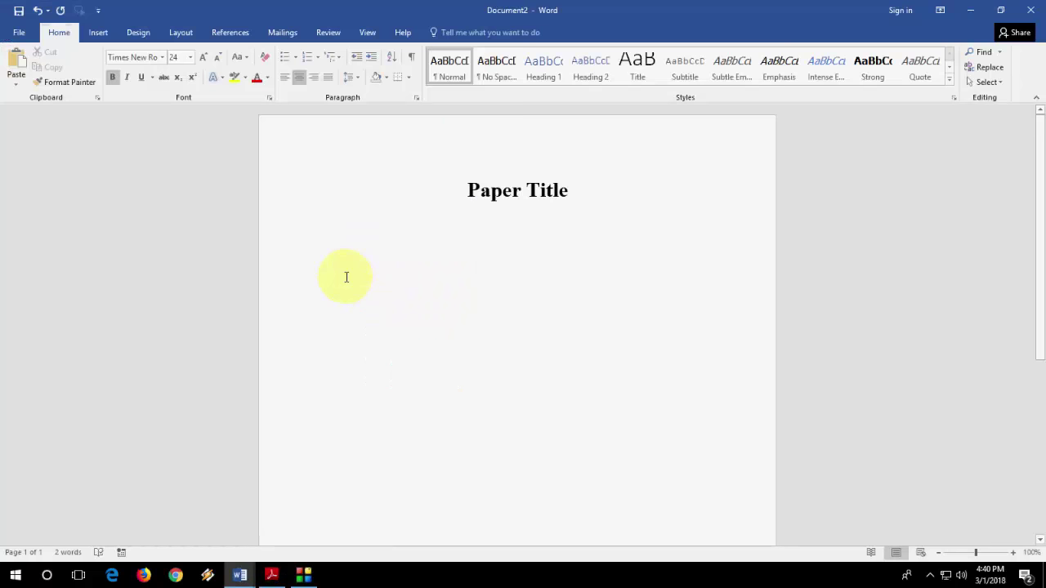
{"action": "key", "text": "ctrl+d"}
{"action": "key", "text": "Tab"}
{"action": "key", "text": "Tab"}
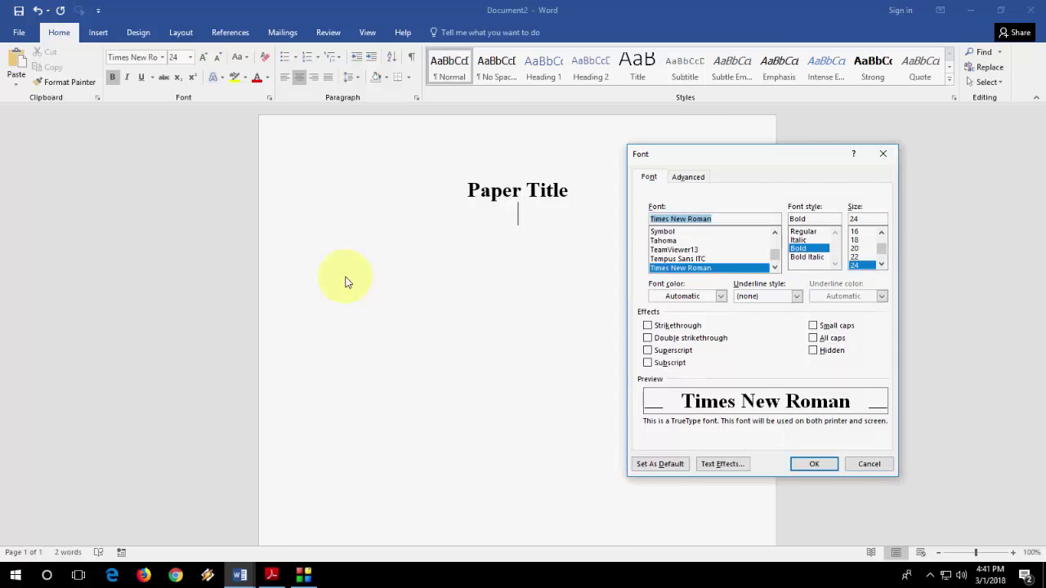
{"action": "type", "text": "10"}
{"action": "key", "text": "Return"}
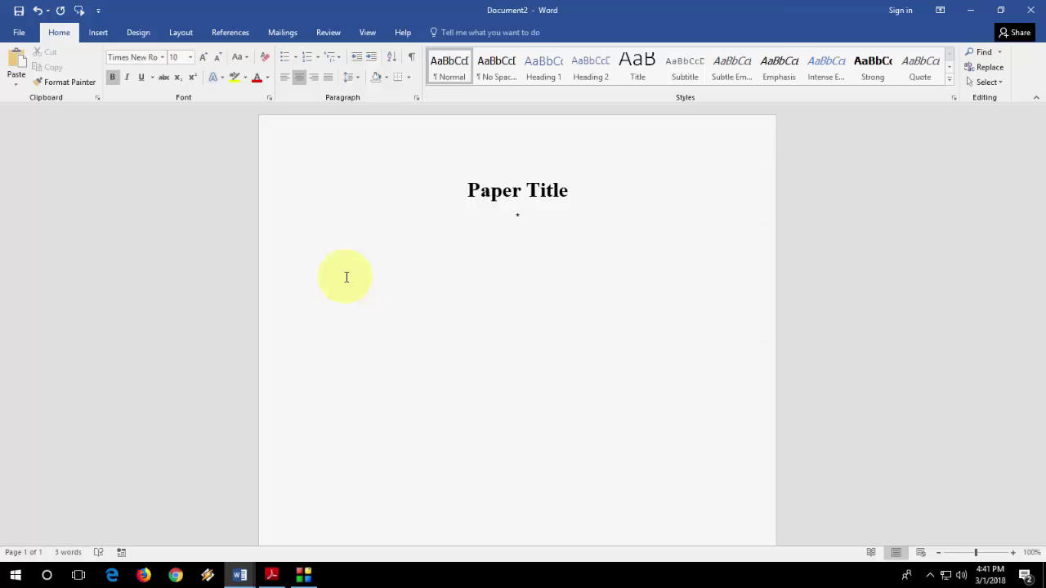
Step: Enter "*Author" on the line below the title and remove its bold formatting
{"action": "type", "text": "*Authr"}
{"action": "key", "text": "BackSpace"}
{"action": "type", "text": "or"}
{"action": "key", "text": "shift+Home"}
{"action": "key", "text": "ctrl+b"}
{"action": "key", "text": "End"}
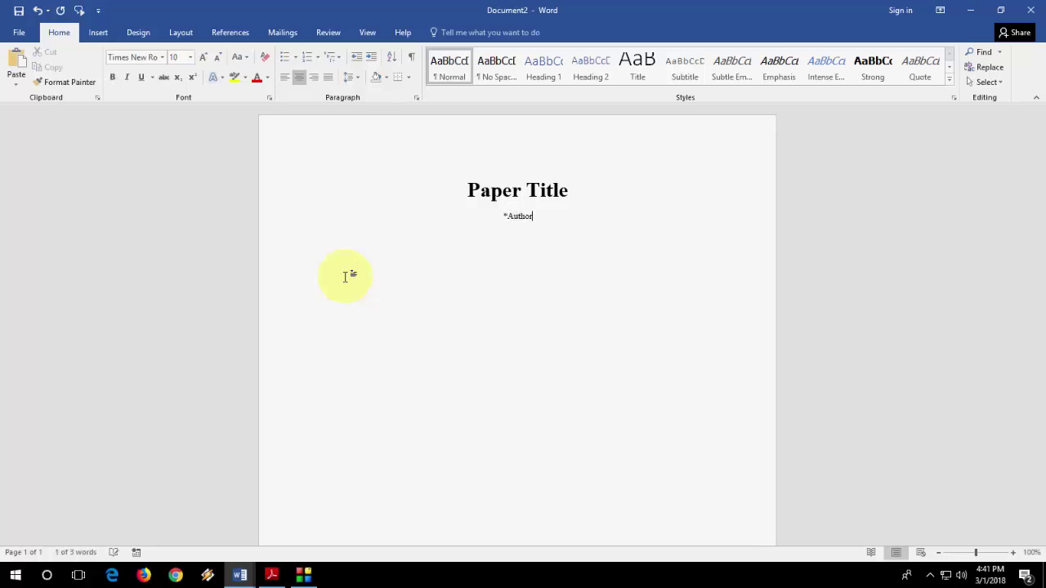
Step: Extend the author line with a comma and a second entry "**Author,", and recheck the guidelines
{"action": "key", "text": "ctrl+shift+Left"}
{"action": "key", "text": "End"}
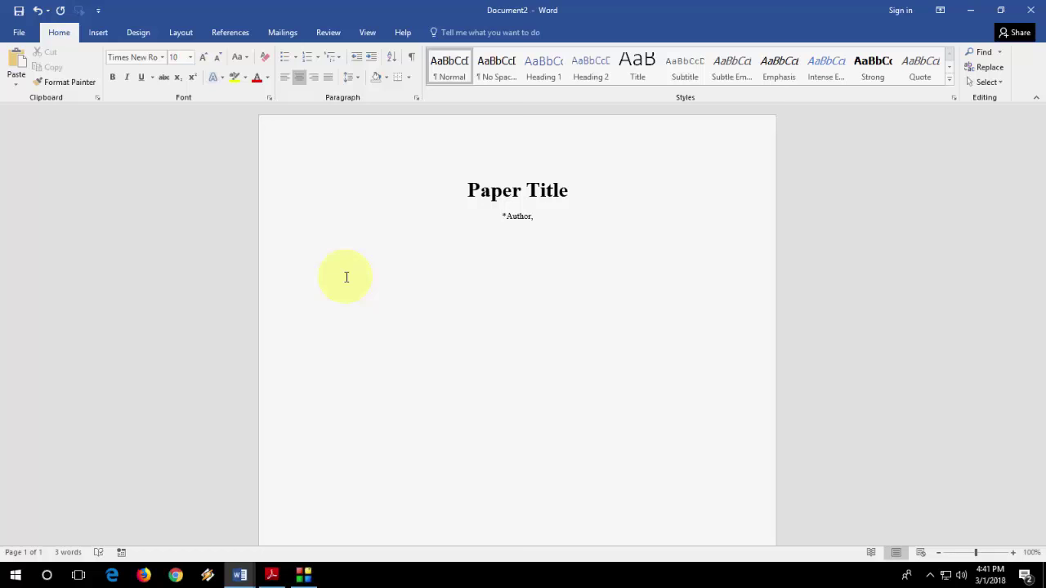
{"action": "type", "text": "**Author"}
{"action": "key", "text": "BackSpace"}
{"action": "type", "text": ","}
{"action": "key", "text": "alt+Tab"}
{"action": "key", "text": "alt+Tab"}
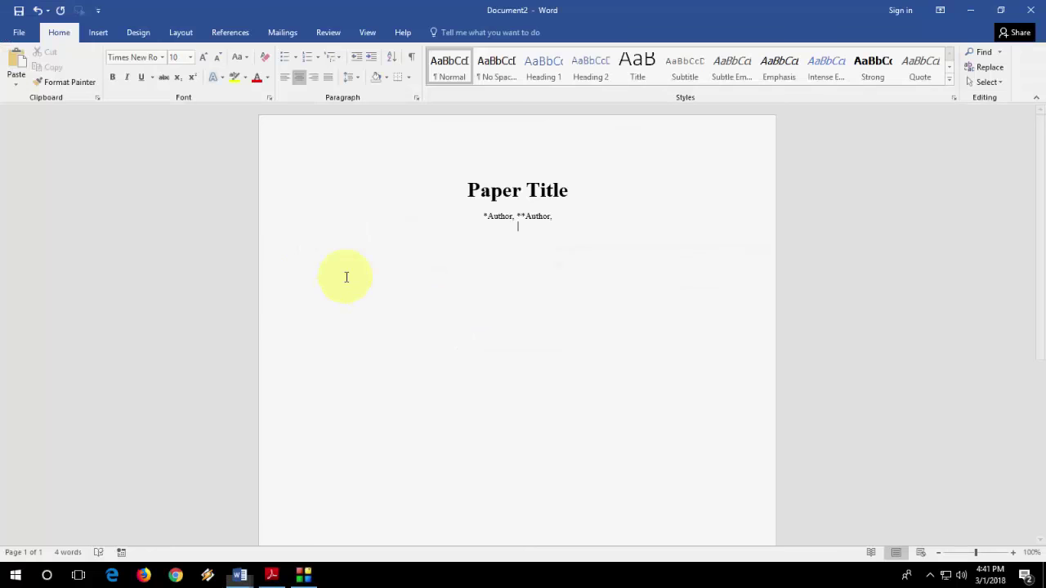
Step: Start an affiliation line below the authors reading "*Dept of Civil Engg., **Prof. of Dept. of"
{"action": "key", "text": "Return"}
{"action": "type", "text": "*Dept"}
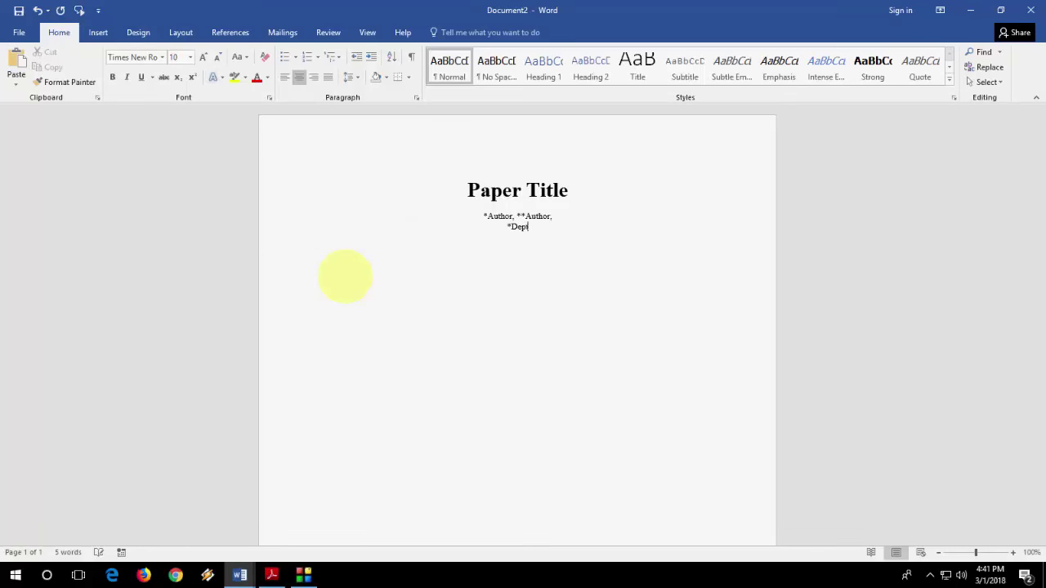
{"action": "type", "text": " of Civil Engg., **Prof."}
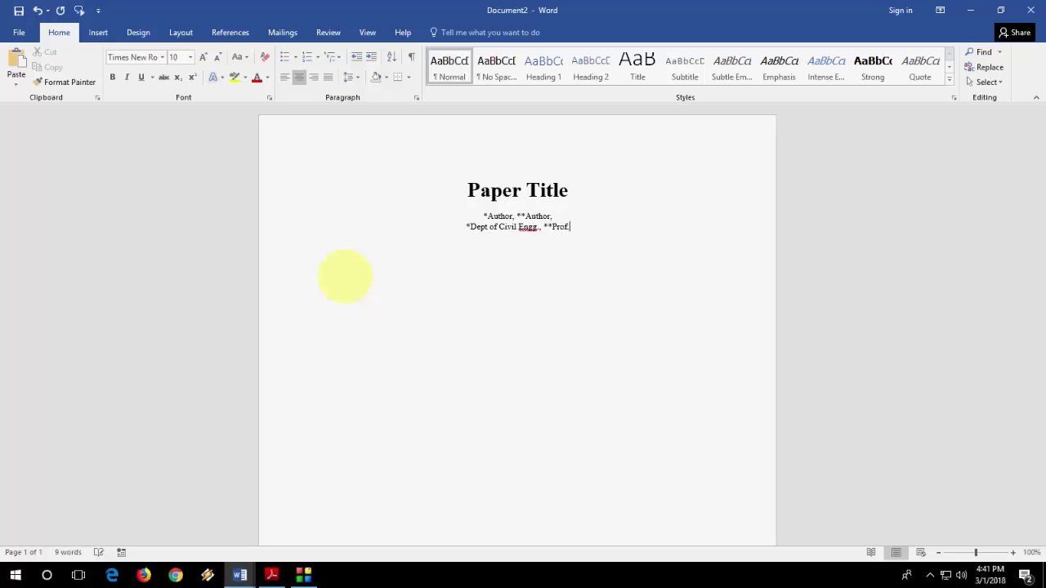
{"action": "type", "text": " of Dept. of"}
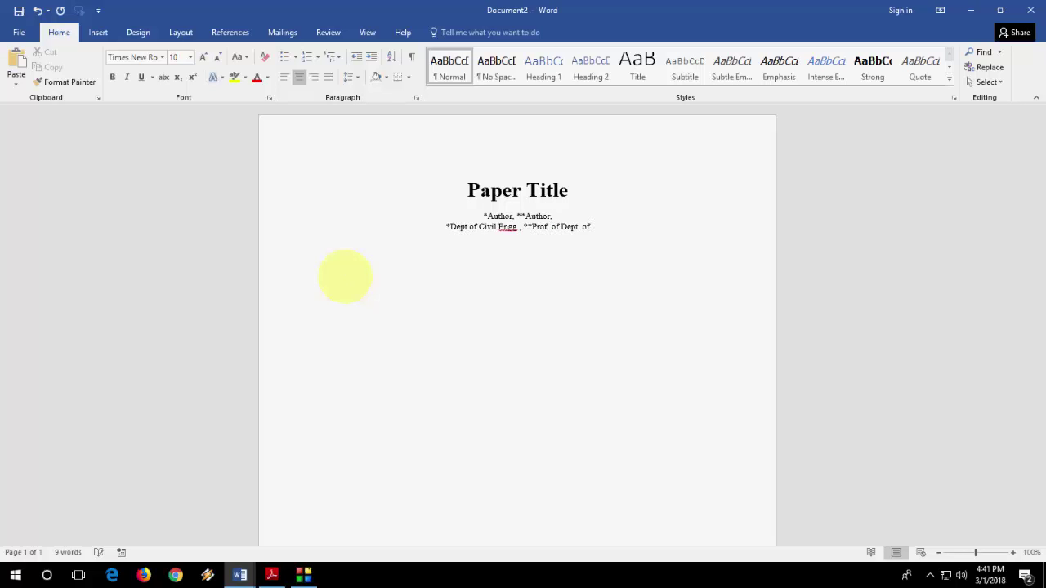
Step: Replace the wording after "**Prof." in the affiliation line with "Dept. of Civil Engg."
{"action": "key", "text": "ctrl+shift+Left"}
{"action": "key", "text": "ctrl+shift+Left"}
{"action": "key", "text": "ctrl+shift+Left"}
{"action": "key", "text": "ctrl+shift+Left"}
{"action": "key", "text": "BackSpace"}
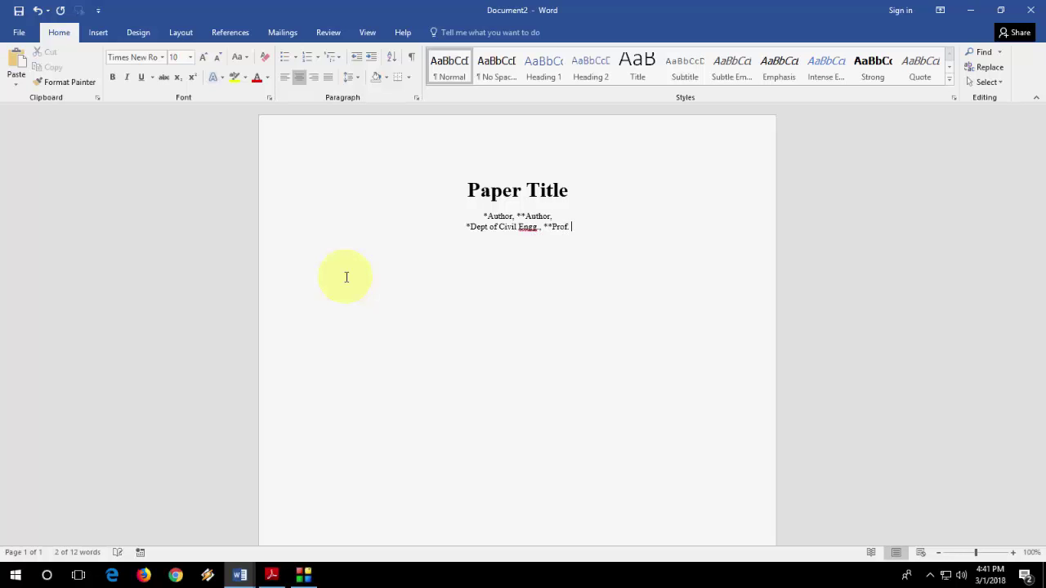
{"action": "type", "text": "Dpet. of"}
{"action": "key", "text": "ctrl+shift+Left"}
{"action": "key", "text": "ctrl+shift+Left"}
{"action": "key", "text": "ctrl+shift+Left"}
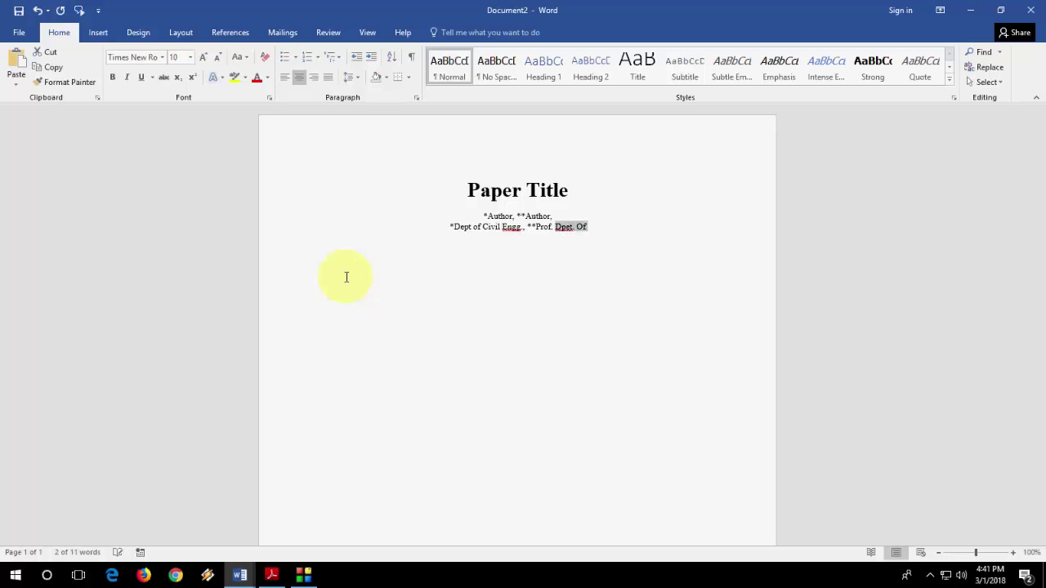
{"action": "type", "text": "Dept. of"}
{"action": "type", "text": " Civil Engg."}
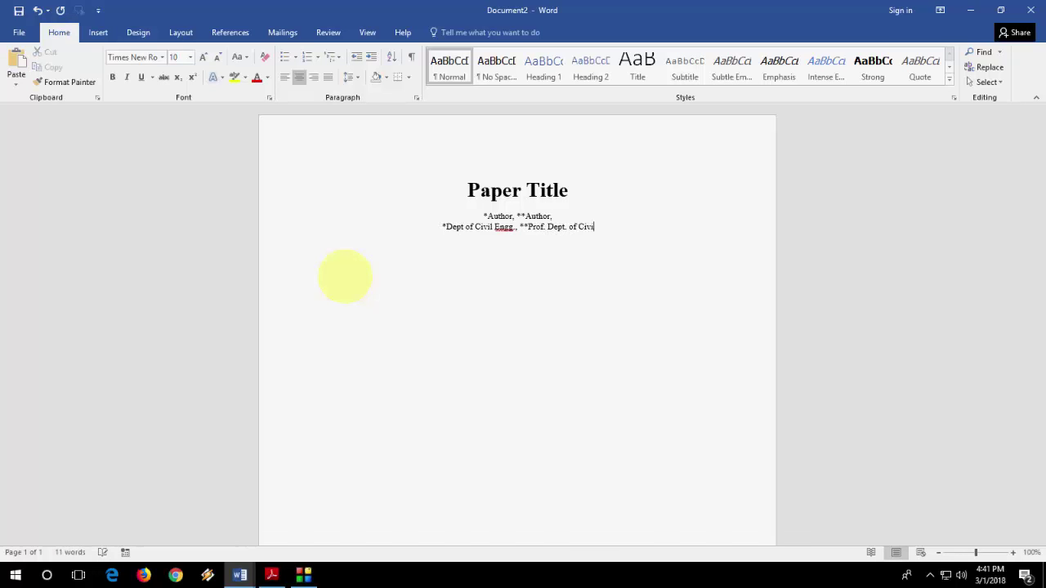
Step: Complete the affiliation line and replace the capital "N" in its last word "ENgg." with a lowercase letter
{"action": "key", "text": "ctrl+Return"}
{"action": "key", "text": "Up"}
{"action": "key", "text": "Up"}
{"action": "key", "text": "Up"}
{"action": "key", "text": "Up"}
{"action": "key", "text": "Up"}
{"action": "key", "text": "Up"}
{"action": "key", "text": "Up"}
{"action": "key", "text": "Up"}
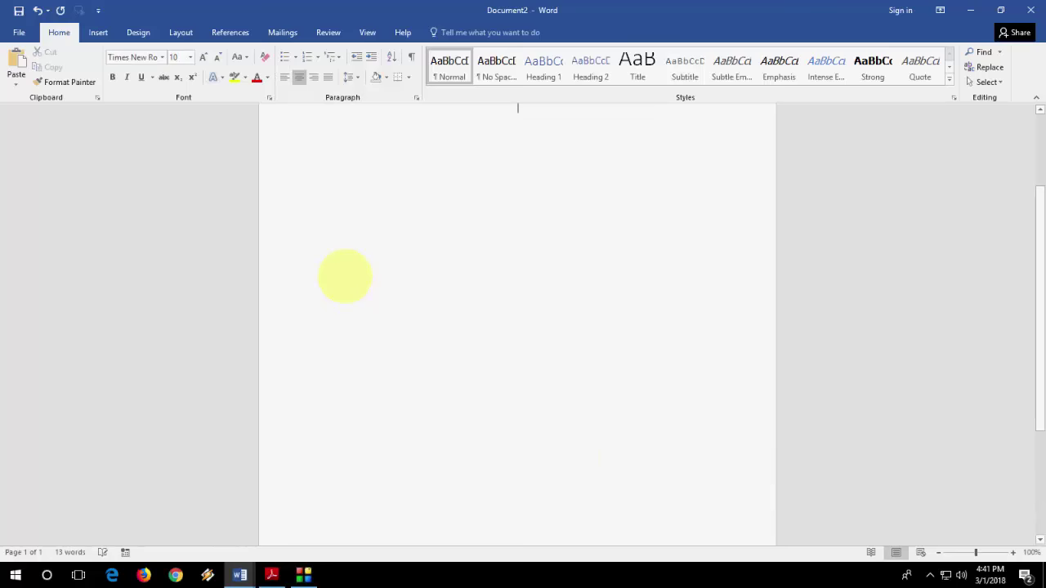
{"action": "key", "text": "End"}
{"action": "key", "text": "Down"}
{"action": "key", "text": "Down"}
{"action": "key", "text": "Down"}
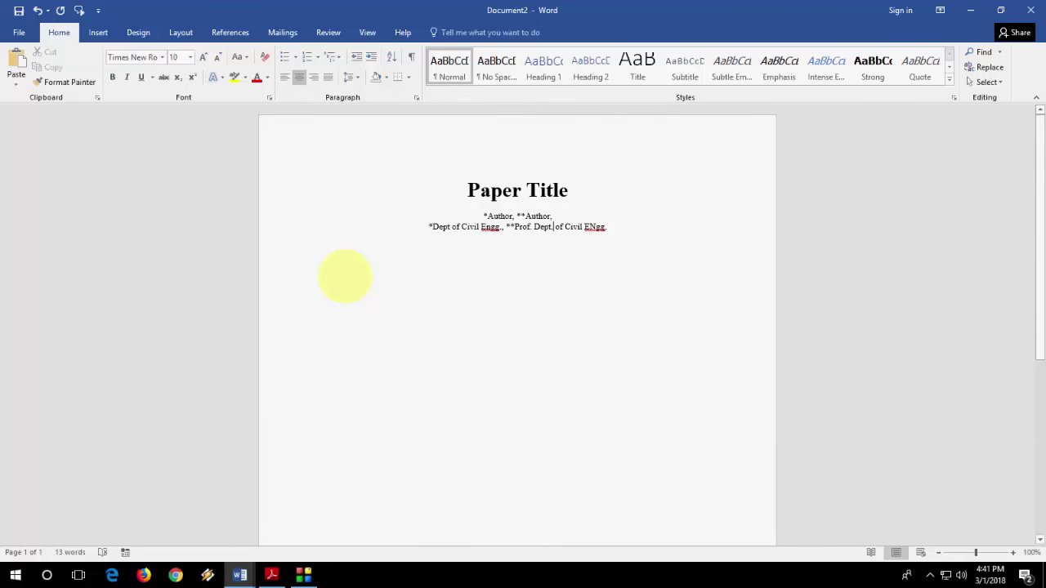
{"action": "key", "text": "shift+Left"}
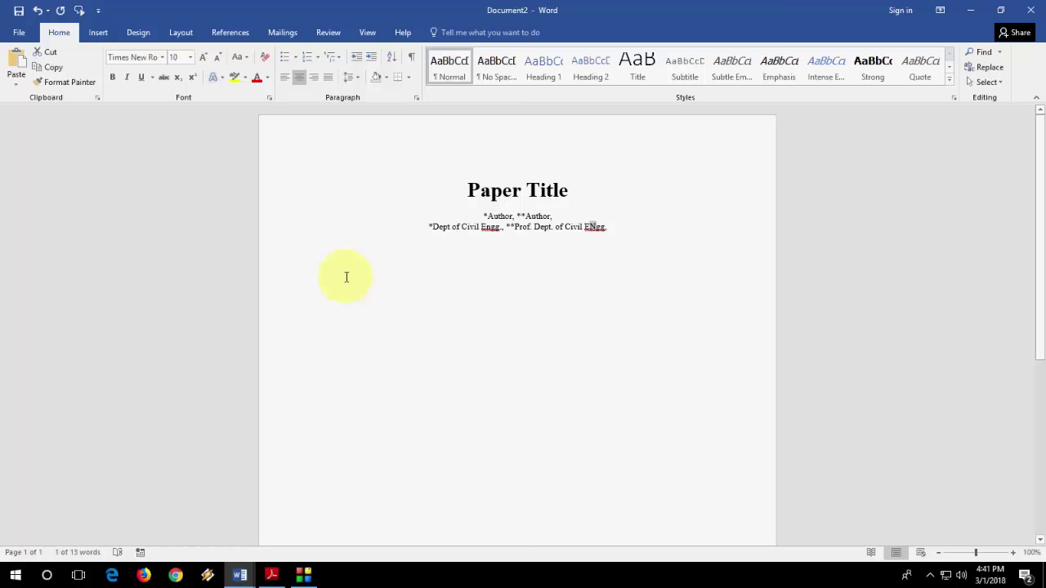
{"action": "type", "text": "n"}
Step: Left-align the blank line below the affiliation and recheck the guidelines for the column format
{"action": "key", "text": "Down"}
{"action": "key", "text": "ctrl+l"}
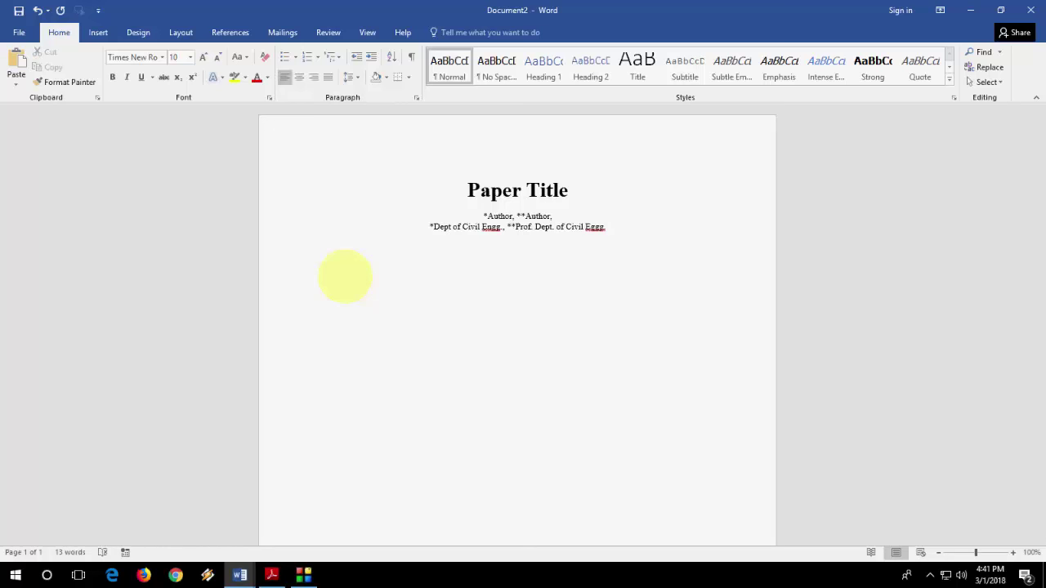
{"action": "key", "text": "alt+Tab"}
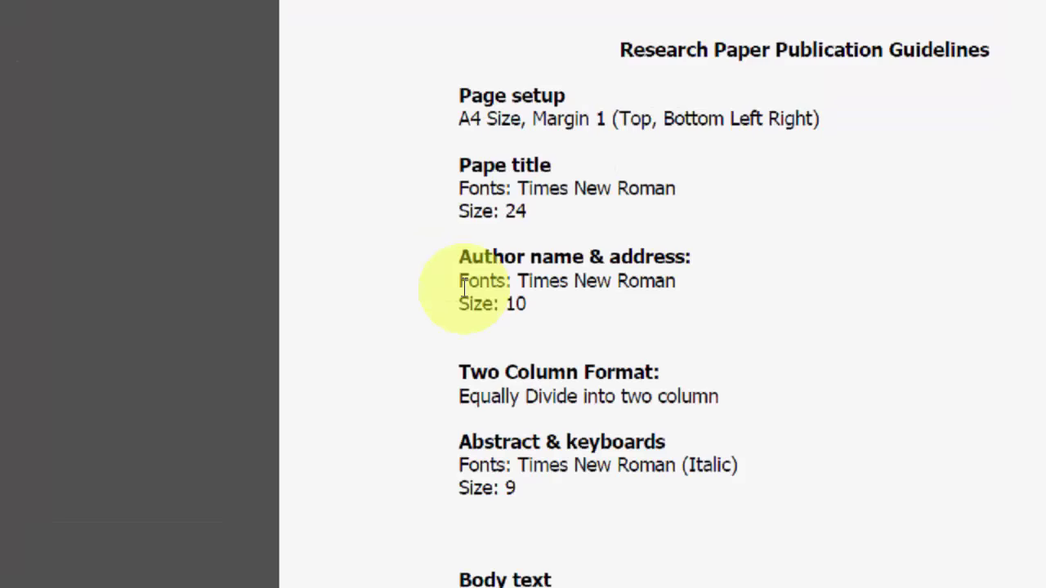
{"action": "key", "text": "F9"}
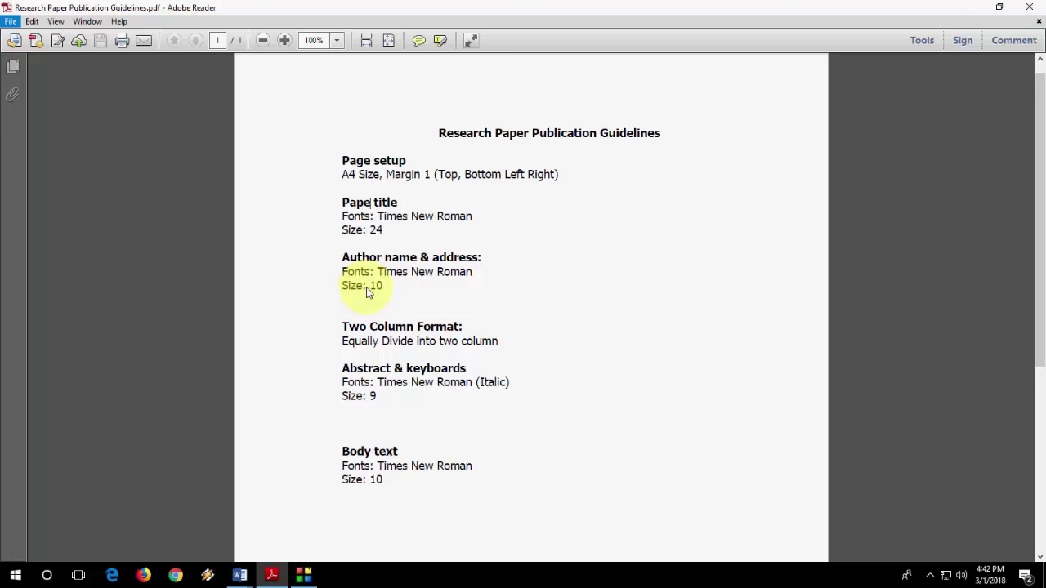
{"action": "key", "text": "alt+Tab"}
{"action": "key", "text": "ctrl+e"}
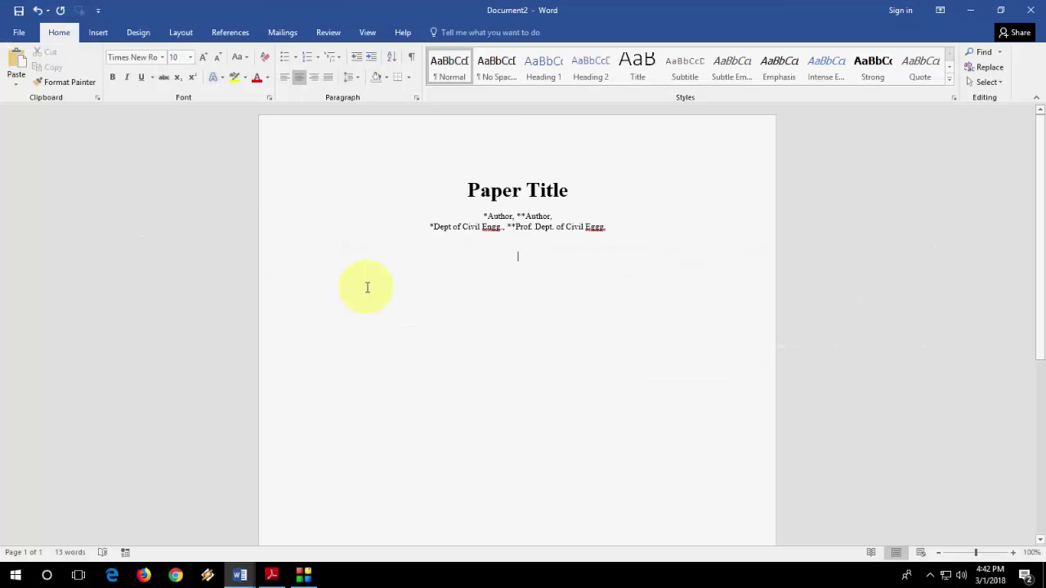
{"action": "key", "text": "ctrl+l"}
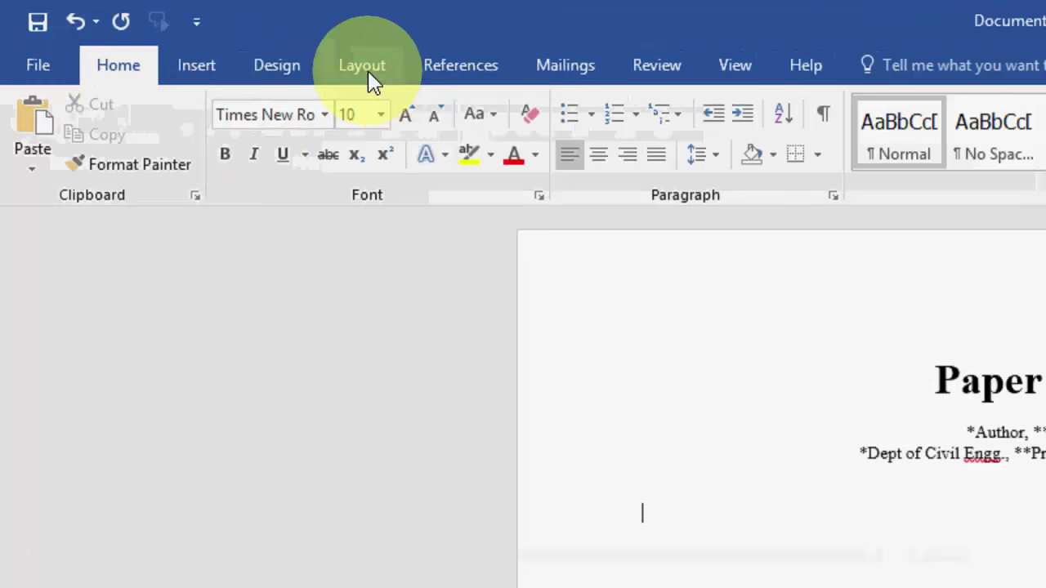
Step: Set the section below the affiliation line to two columns
{"action": "left_click", "coordinate": [367, 80]}
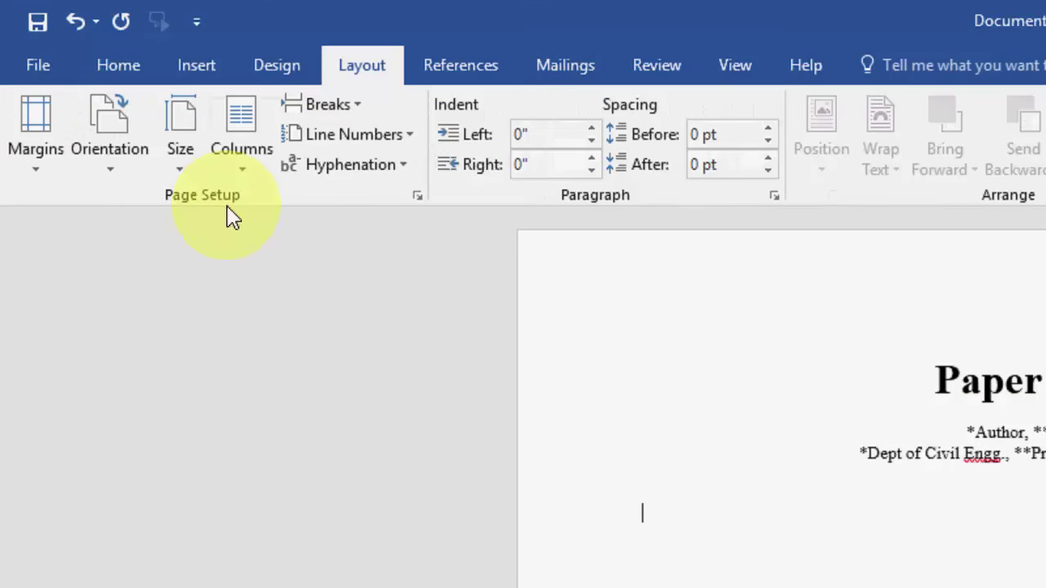
{"action": "left_click", "coordinate": [250, 173]}
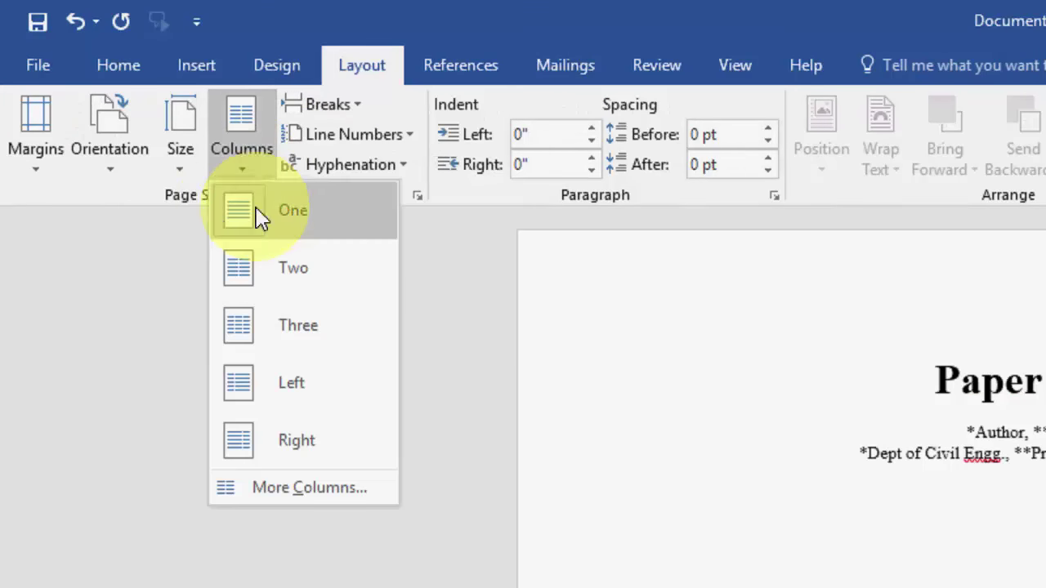
{"action": "left_click", "coordinate": [327, 271]}
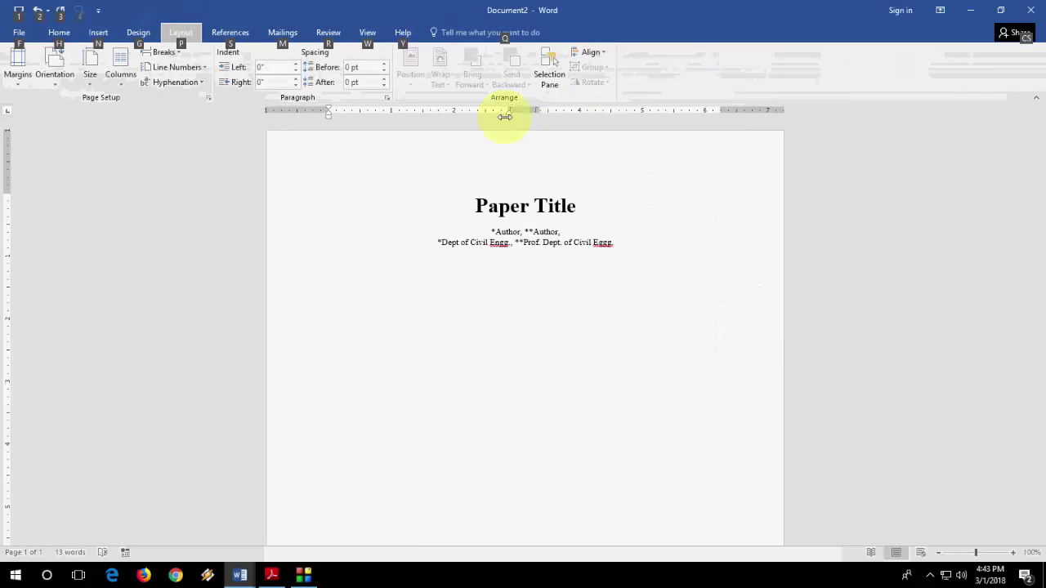
{"action": "key", "text": "alt"}
{"action": "left_click", "coordinate": [466, 340]}
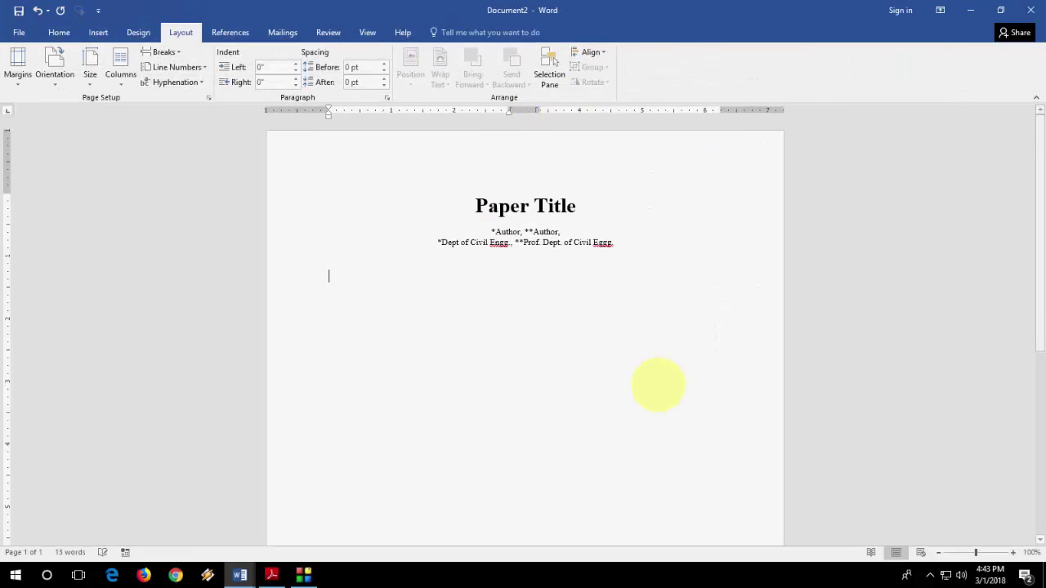
Step: Recheck the guidelines, then copy the Abstract and Keywords text from the testing document into Document2 below the affiliation line
{"action": "key", "text": "alt+Tab"}
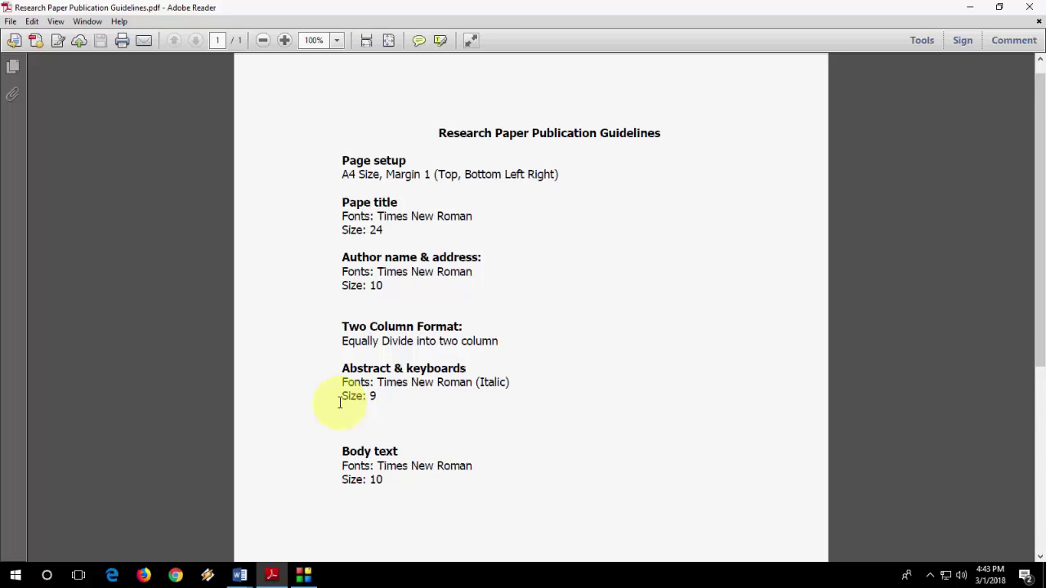
{"action": "mouse_move", "coordinate": [240, 572]}
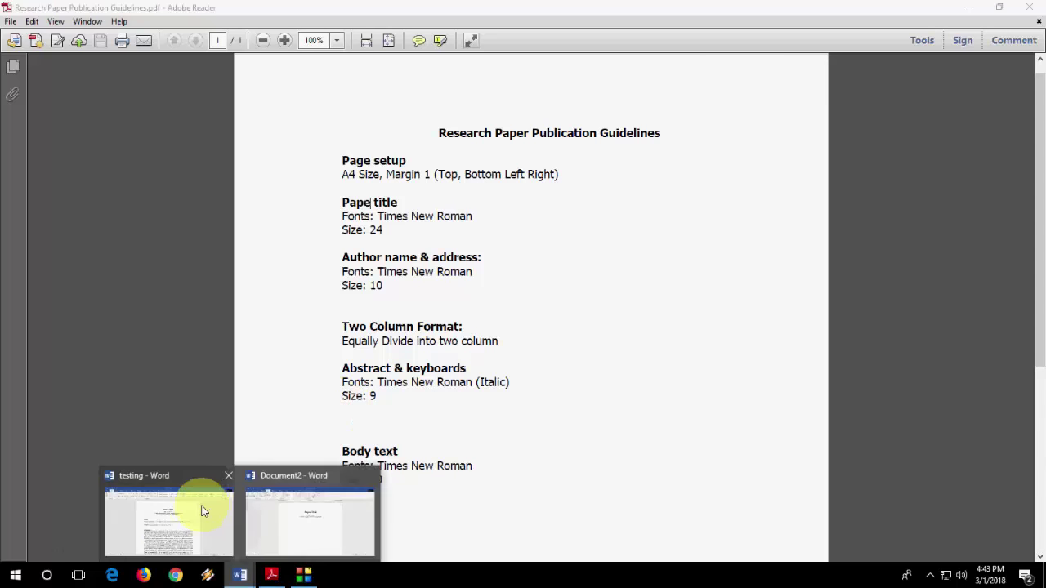
{"action": "left_click", "coordinate": [205, 509]}
{"action": "scroll", "coordinate": [187, 319], "scroll_direction": "down", "scroll_amount": 3}
{"action": "left_click_drag", "start_coordinate": [309, 175], "coordinate": [324, 240]}
{"action": "key", "text": "ctrl+c"}
{"action": "key", "text": "alt+Tab"}
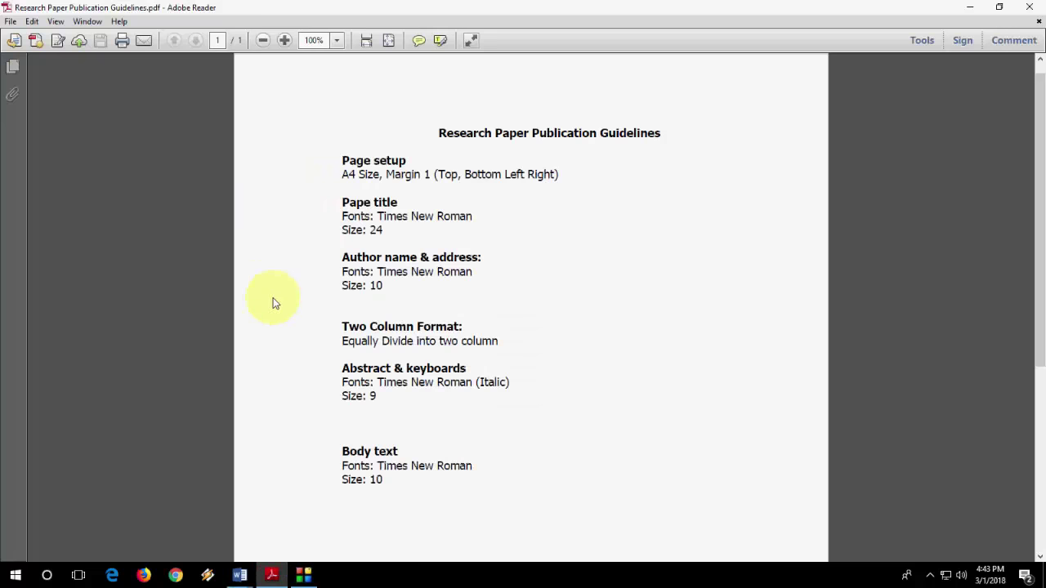
{"action": "key", "text": "alt+Tab"}
{"action": "key", "text": "ctrl+v"}
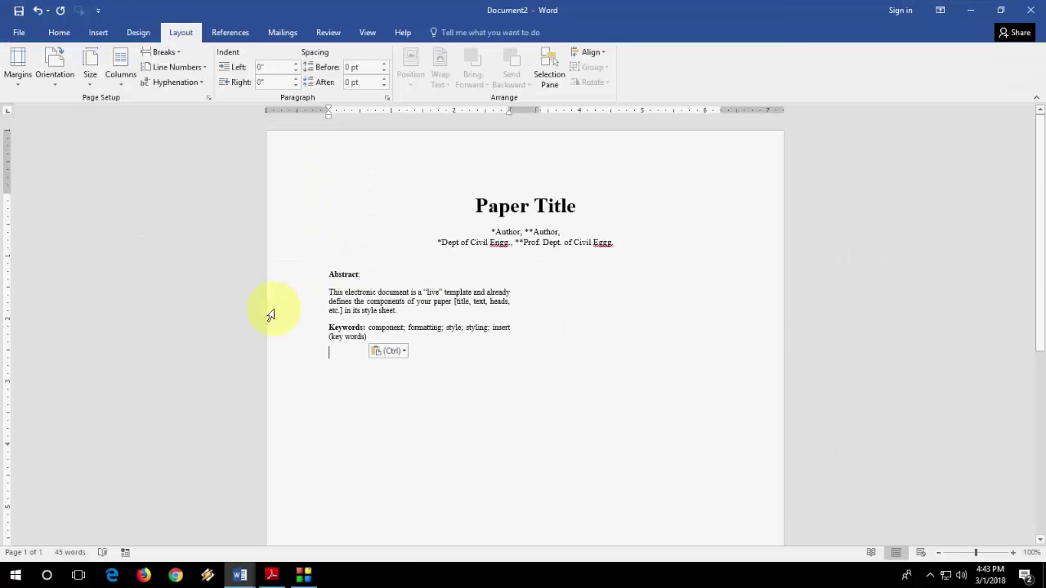
Step: Format the abstract and keywords in Times New Roman italic and continue on a new line below them
{"action": "key", "text": "ctrl+shift+End"}
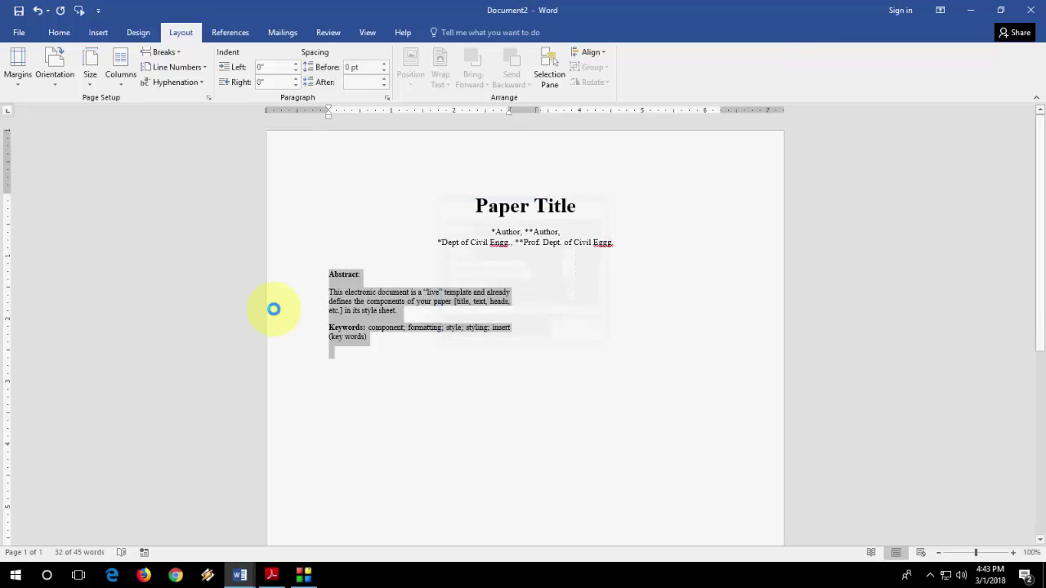
{"action": "type", "text": "tim"}
{"action": "key", "text": "Down"}
{"action": "key", "text": "Return"}
{"action": "key", "text": "ctrl+d"}
{"action": "key", "text": "Return"}
{"action": "key", "text": "Return"}
{"action": "key", "text": "ctrl+i"}
{"action": "key", "text": "Down"}
{"action": "key", "text": "Return"}
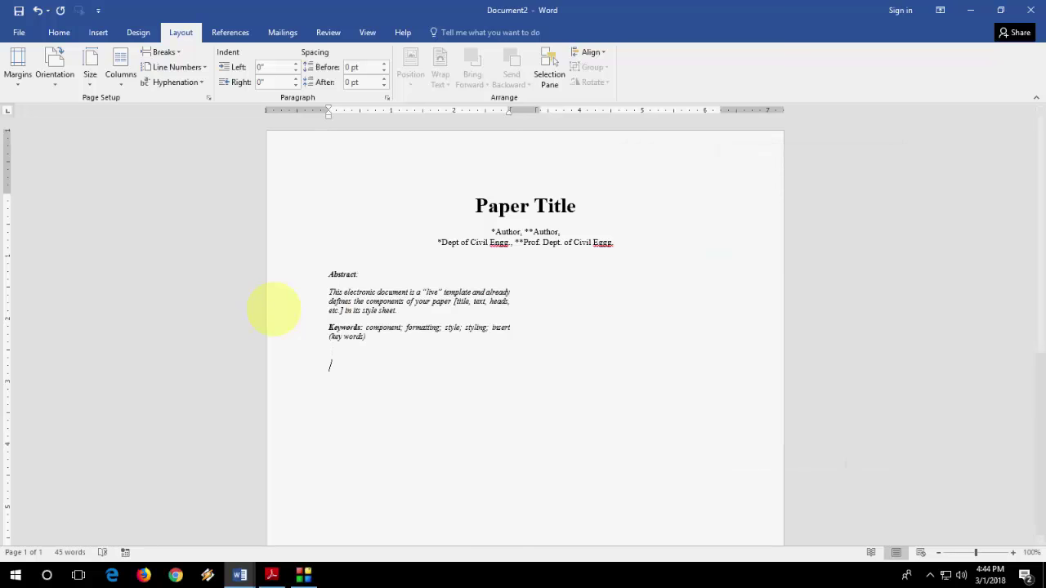
Step: Check the body text guidelines, then select everything from the Introduction heading to the end of the testing document for copying
{"action": "key", "text": "alt+Tab"}
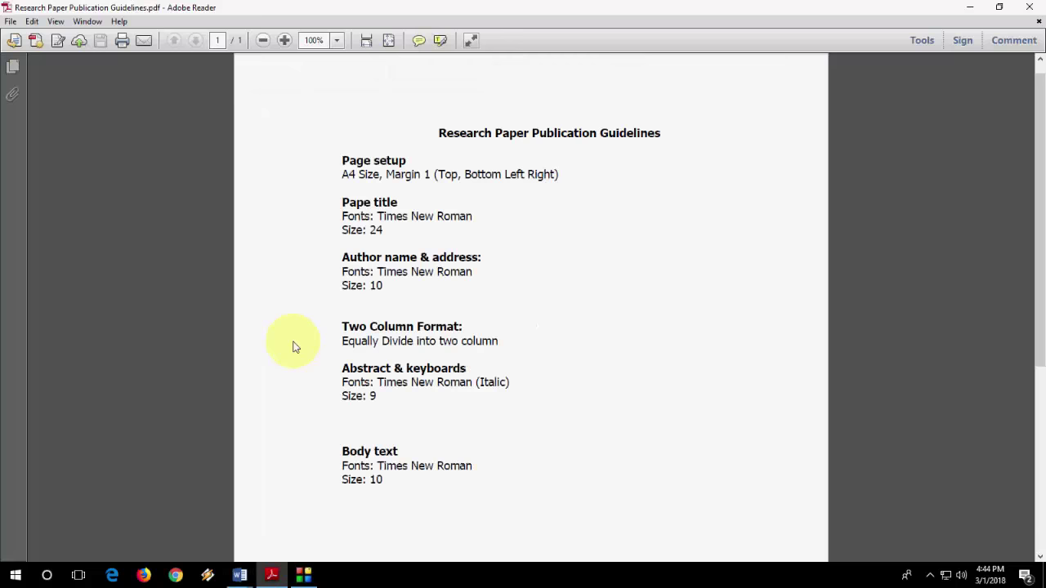
{"action": "scroll", "coordinate": [327, 360], "scroll_direction": "down", "scroll_amount": 3}
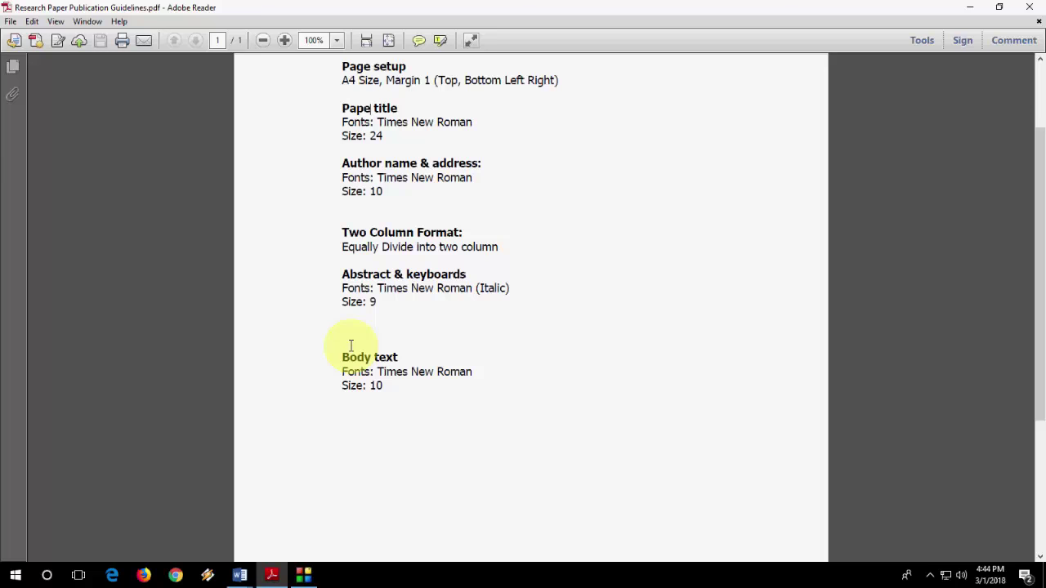
{"action": "key", "text": "alt+Tab"}
{"action": "key", "text": "alt+Tab"}
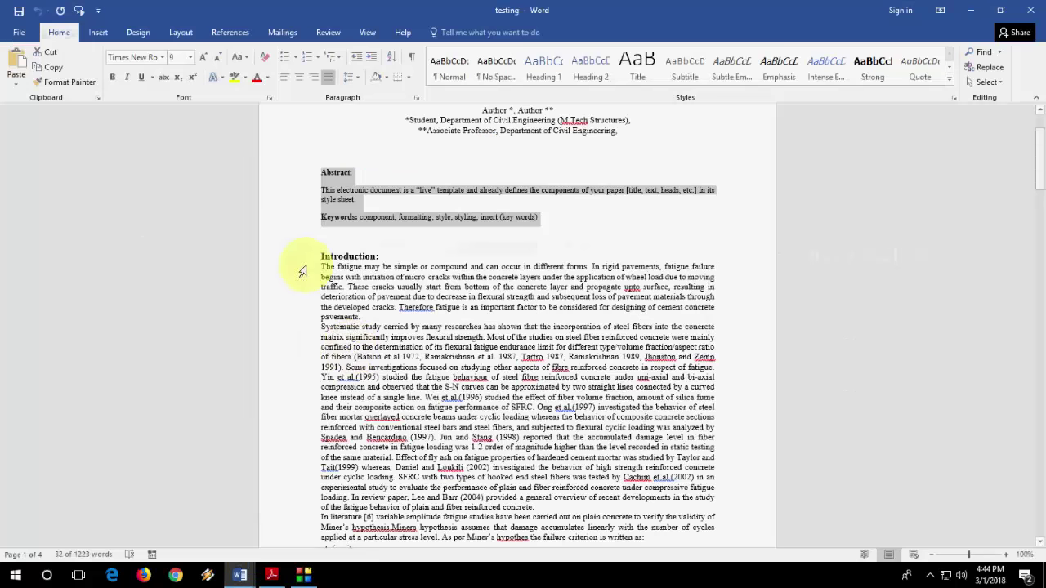
{"action": "left_click", "coordinate": [302, 257]}
{"action": "key", "text": "shift+Page_Down"}
{"action": "key", "text": "shift+Page_Down"}
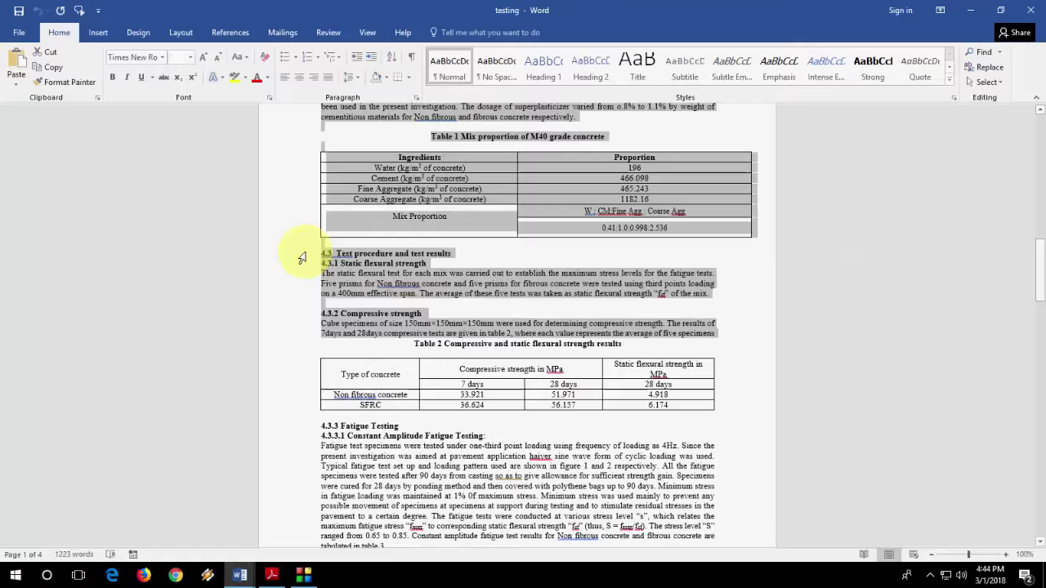
{"action": "key", "text": "ctrl+shift+Down"}
{"action": "key", "text": "ctrl+shift+Down"}
{"action": "key", "text": "ctrl+shift+Down"}
{"action": "key", "text": "ctrl+shift+Down"}
{"action": "key", "text": "ctrl+shift+Down"}
{"action": "key", "text": "ctrl+shift+Down"}
{"action": "key", "text": "ctrl+shift+Down"}
{"action": "key", "text": "ctrl+shift+Down"}
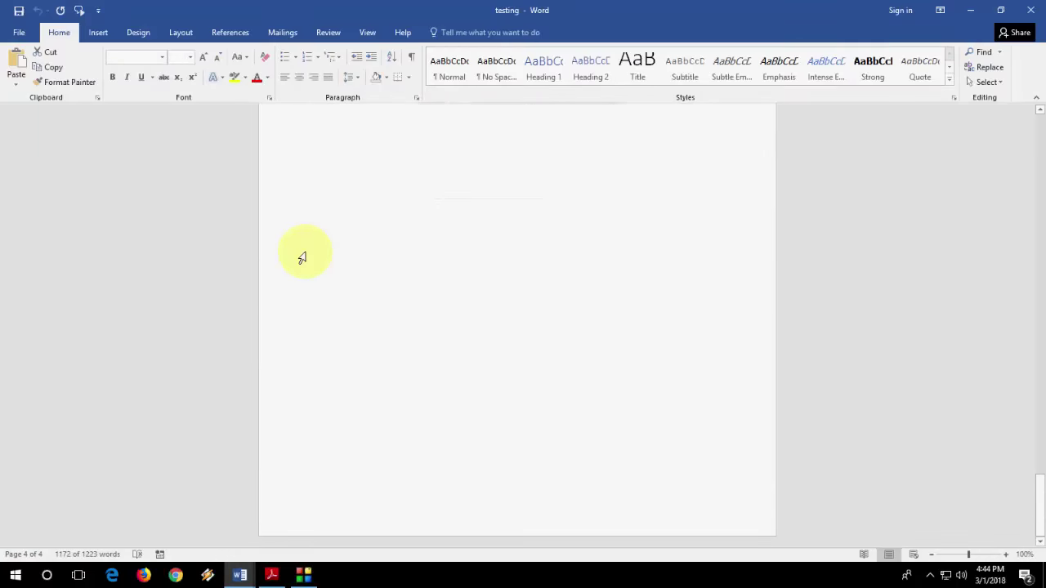
Step: Paste the copied body text into Document2 below the keywords and return to the start of the paper
{"action": "key", "text": "alt+Tab"}
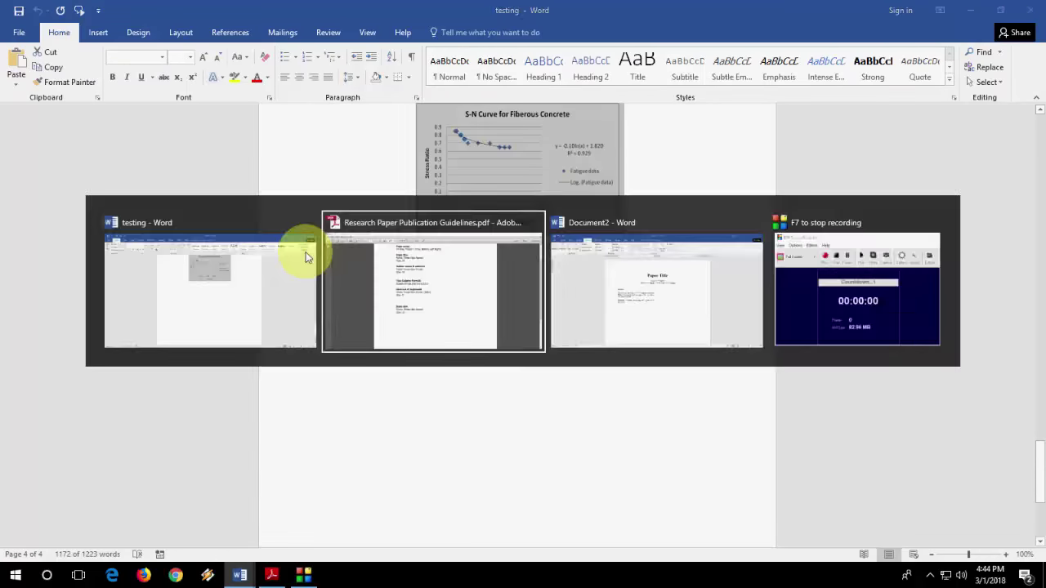
{"action": "key", "text": "alt+Tab"}
{"action": "key", "text": "alt+Tab"}
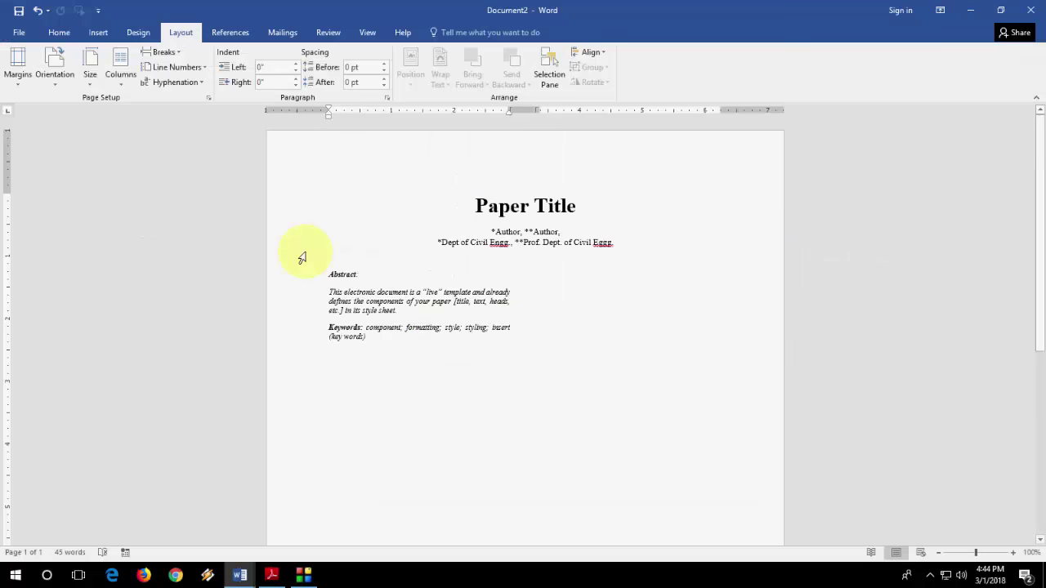
{"action": "key", "text": "ctrl+v"}
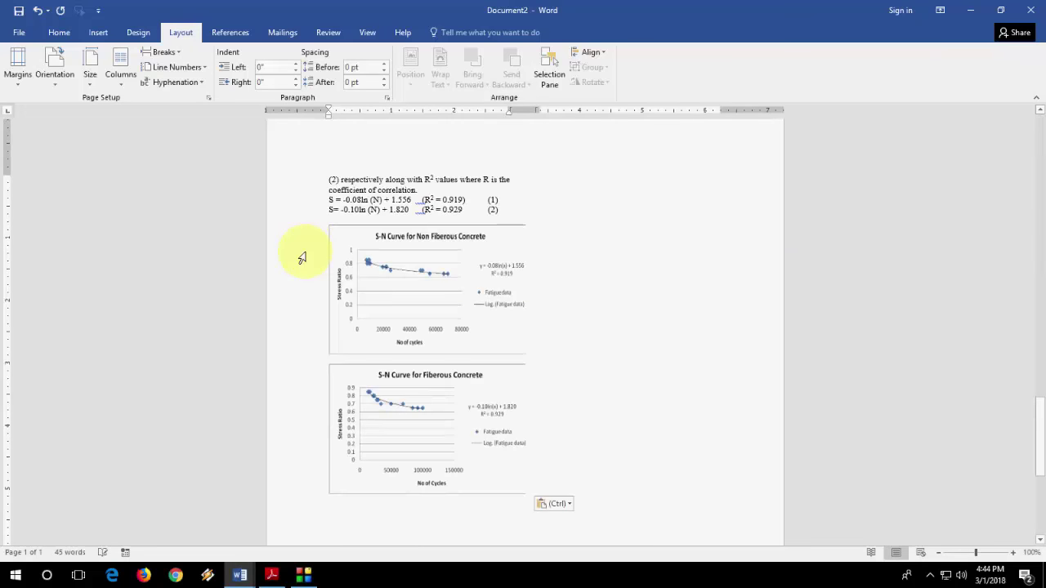
{"action": "key", "text": "ctrl+Home"}
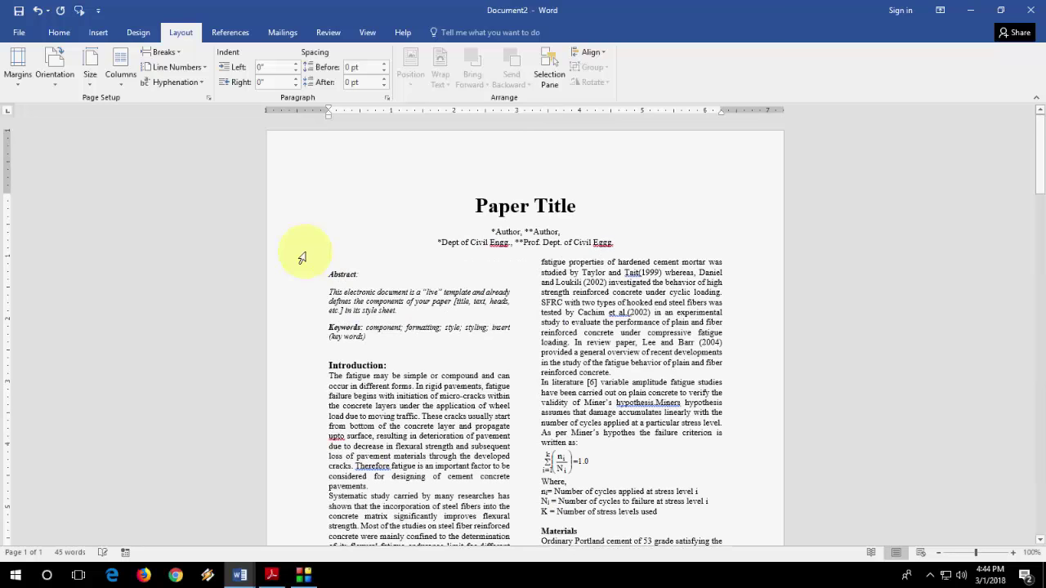
Step: Remove the blank line above the abstract and insert a blank line directly below the affiliation line
{"action": "left_click", "coordinate": [388, 365]}
{"action": "left_click", "coordinate": [406, 251]}
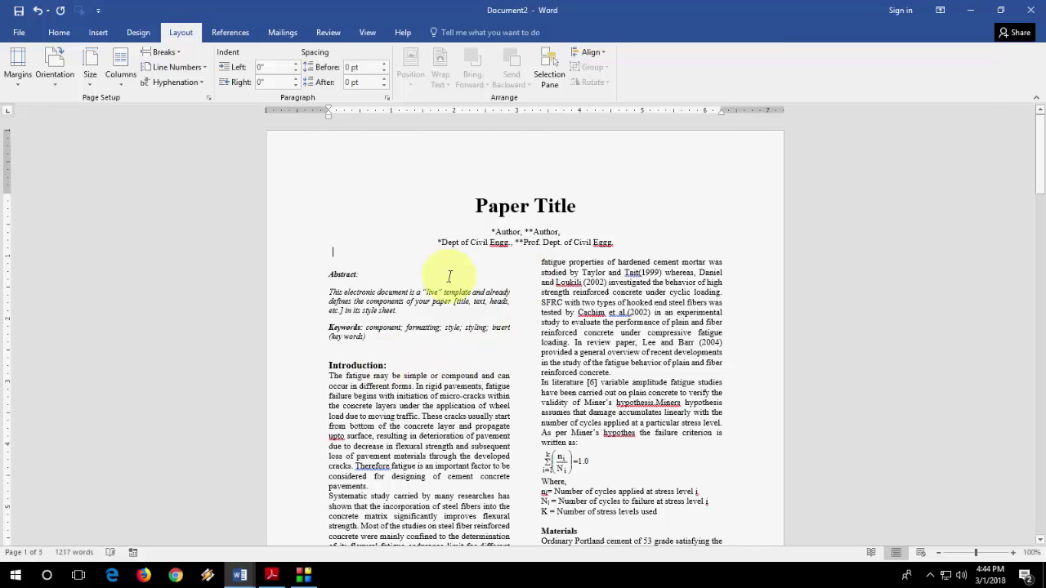
{"action": "key", "text": "BackSpace"}
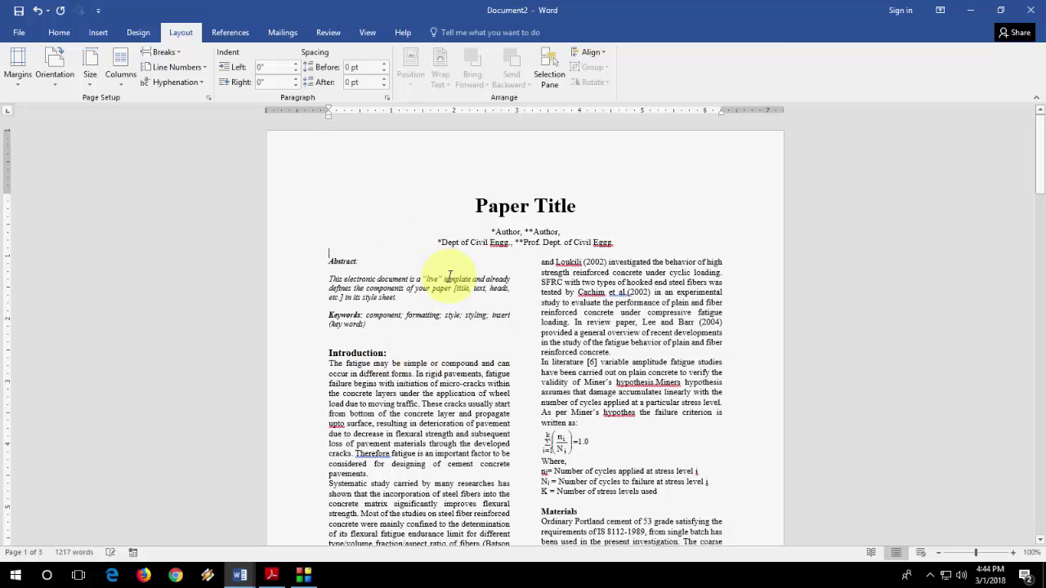
{"action": "key", "text": "Return"}
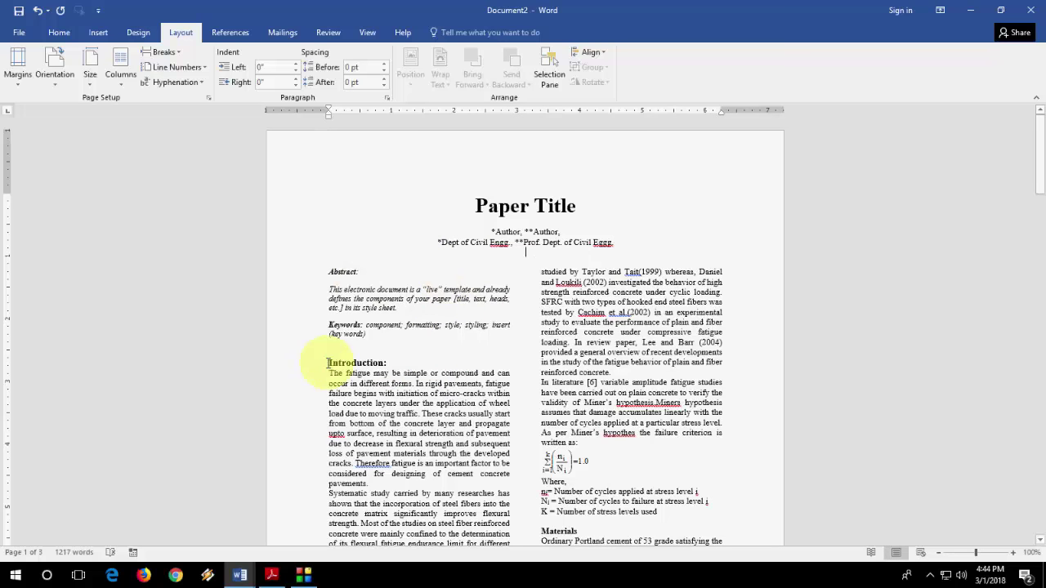
Step: Set all body text from the Introduction heading to the end of the document to font size 10
{"action": "left_click", "coordinate": [328, 362]}
{"action": "double_click", "coordinate": [351, 363]}
{"action": "key", "text": "ctrl+shift+End"}
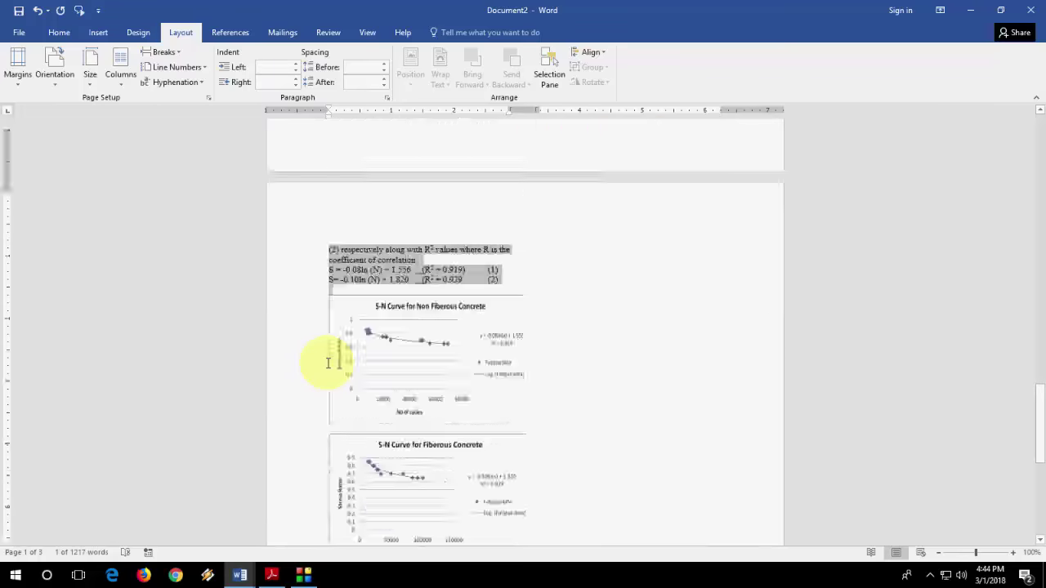
{"action": "key", "text": "ctrl+d"}
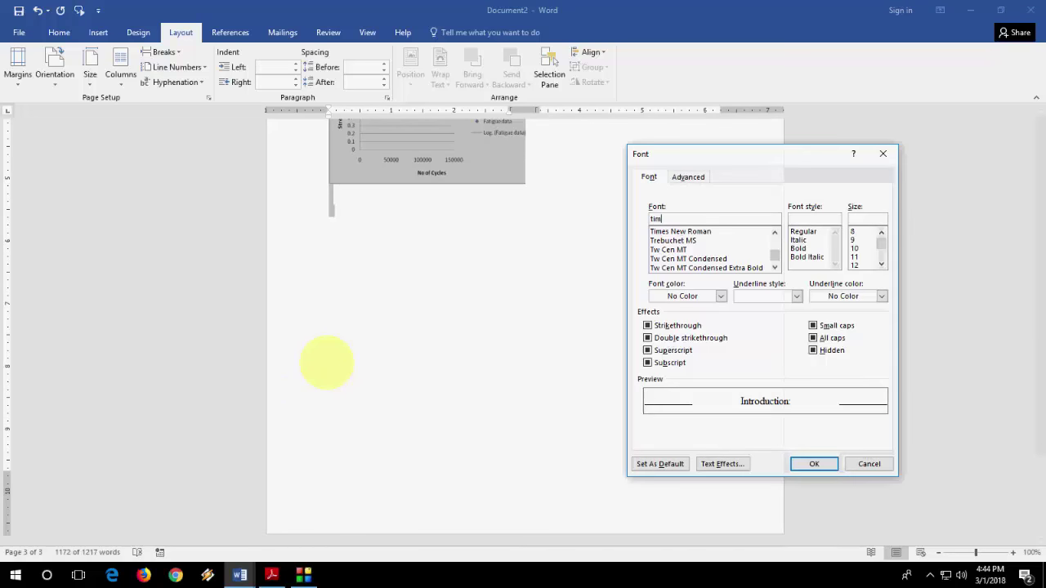
{"action": "key", "text": "Escape"}
{"action": "key", "text": "ctrl+d"}
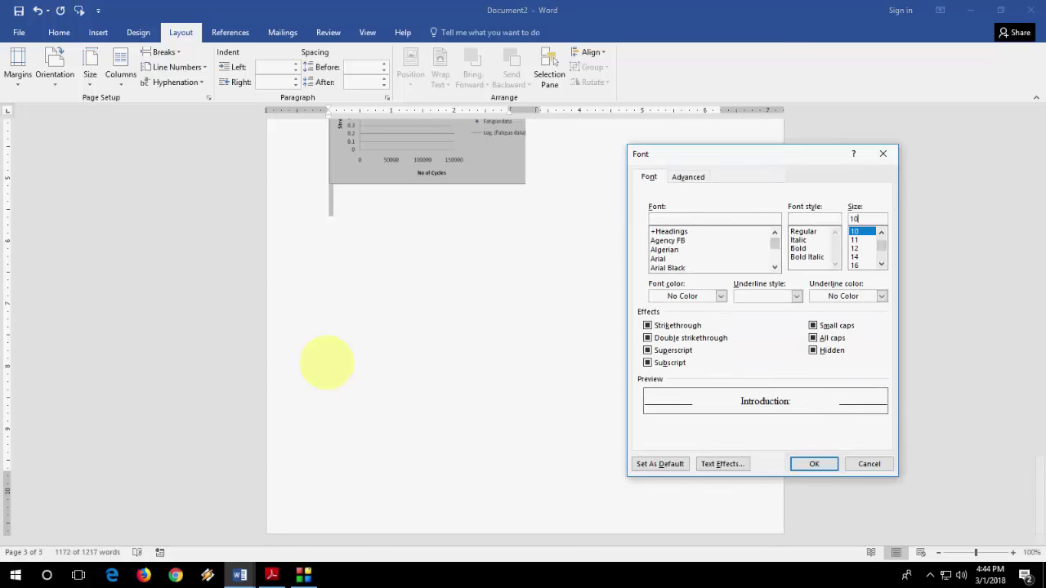
{"action": "key", "text": "Return"}
{"action": "key", "text": "Left"}
Step: Narrow the Ingredients column of Table 1 slightly by moving its border with the Proportion column
{"action": "scroll", "coordinate": [638, 307], "scroll_direction": "up", "scroll_amount": 4}
{"action": "left_click", "coordinate": [654, 295]}
{"action": "scroll", "coordinate": [654, 295], "scroll_direction": "down", "scroll_amount": 18}
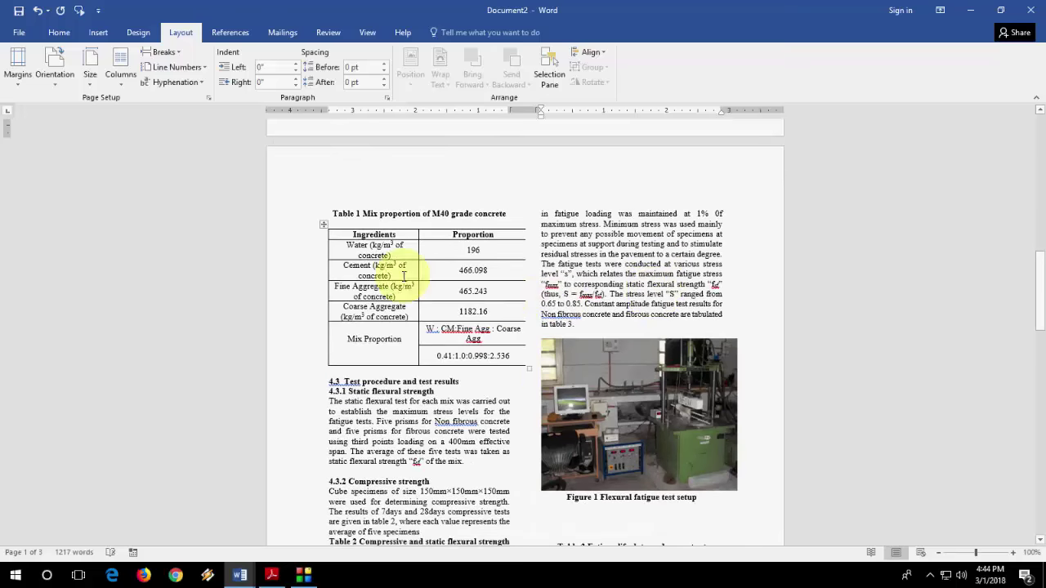
{"action": "left_click_drag", "start_coordinate": [417, 265], "coordinate": [407, 264]}
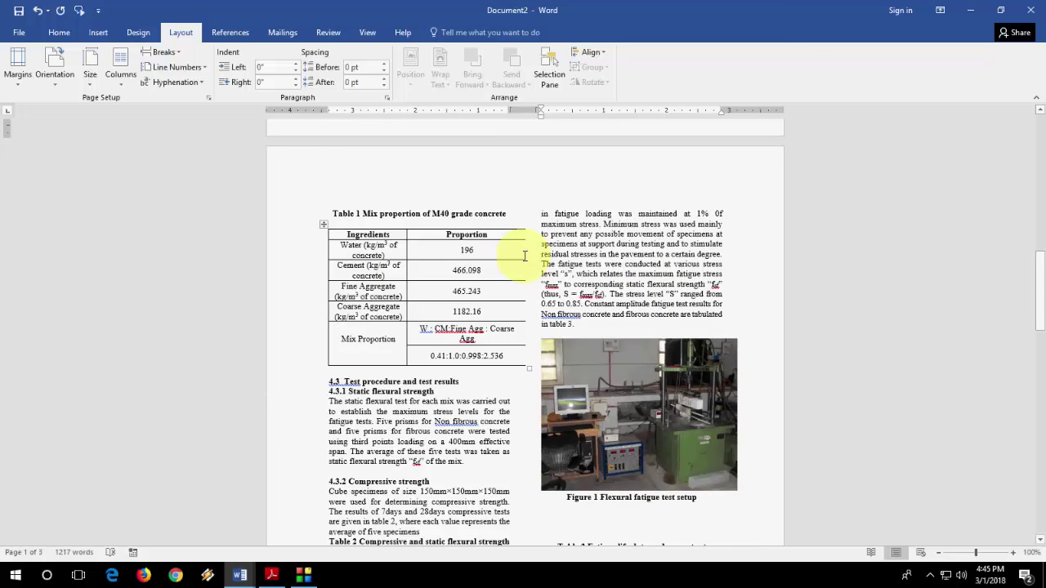
Step: Narrow the Proportion column of Table 1 so the table fits within its text column
{"action": "left_click_drag", "start_coordinate": [525, 256], "coordinate": [508, 256]}
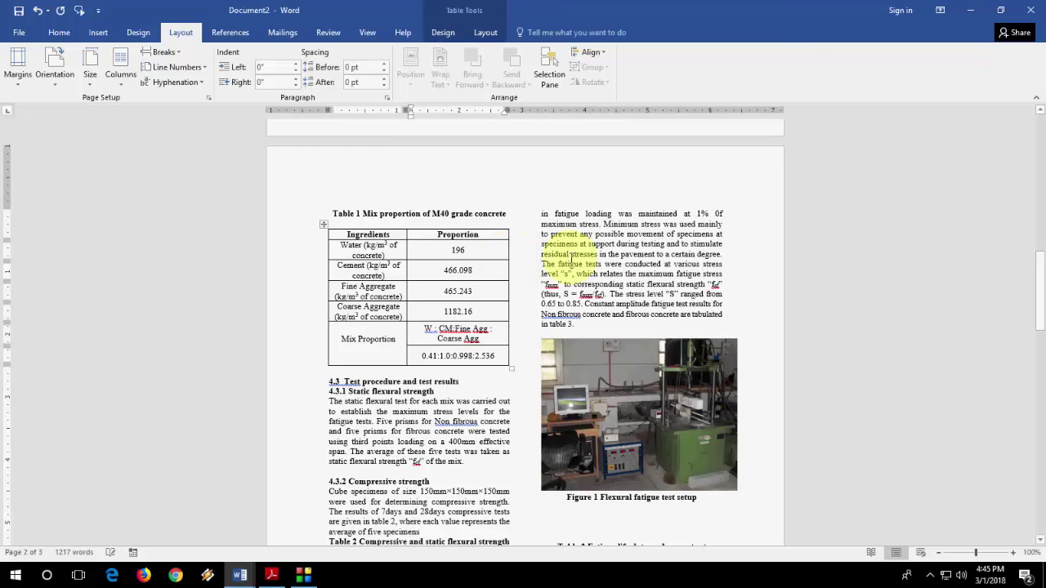
{"action": "left_click", "coordinate": [572, 258]}
{"action": "scroll", "coordinate": [571, 260], "scroll_direction": "down", "scroll_amount": 5}
{"action": "left_click", "coordinate": [651, 274]}
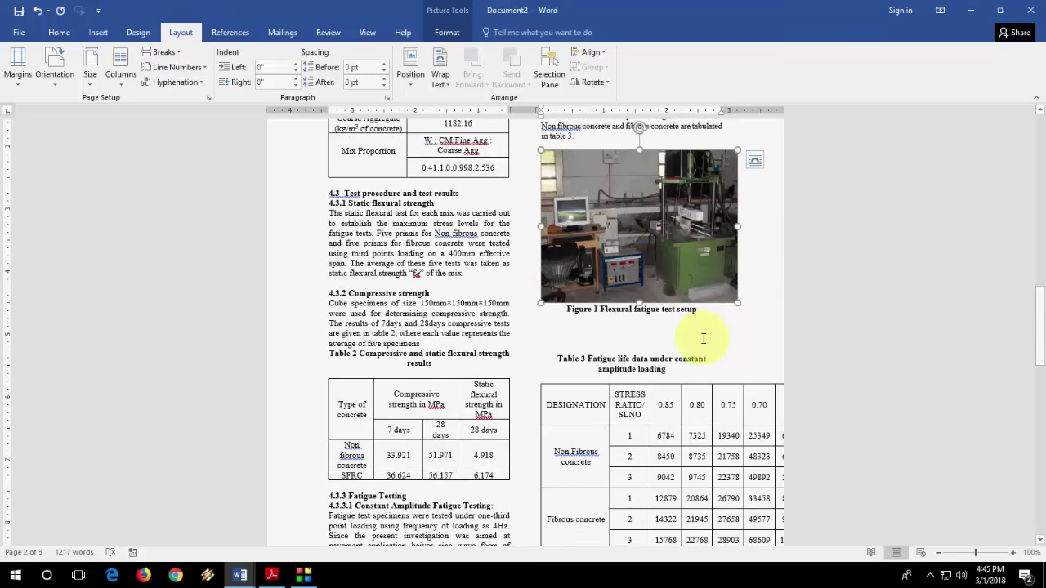
{"action": "scroll", "coordinate": [703, 338], "scroll_direction": "down", "scroll_amount": 4}
Step: Try shifting Table 3 left so its last column ends at the right edge of its text column
{"action": "left_click", "coordinate": [600, 296]}
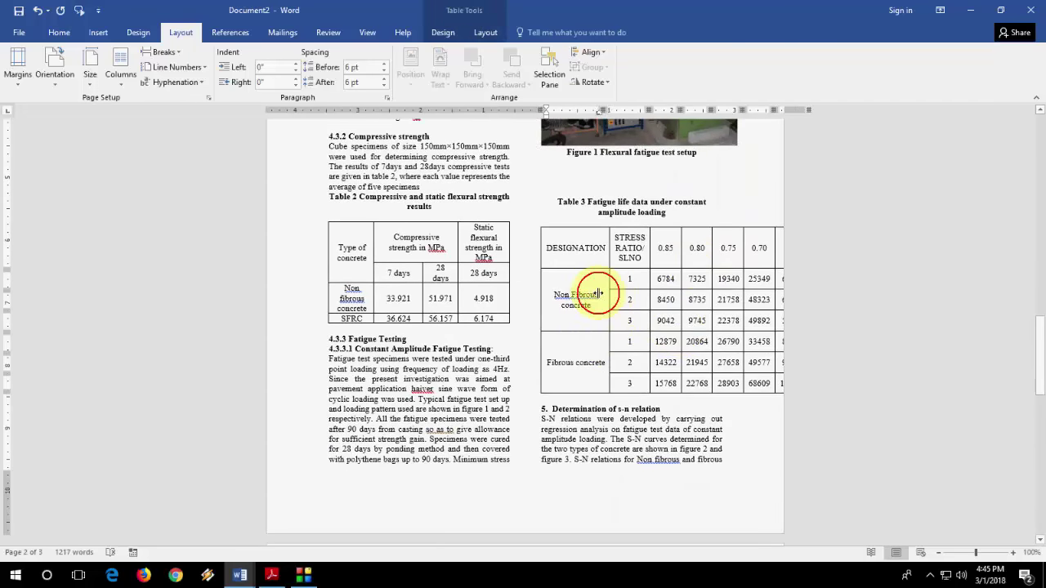
{"action": "left_click", "coordinate": [733, 256]}
{"action": "key", "text": "ctrl+z"}
{"action": "key", "text": "ctrl+z"}
{"action": "left_click", "coordinate": [672, 248]}
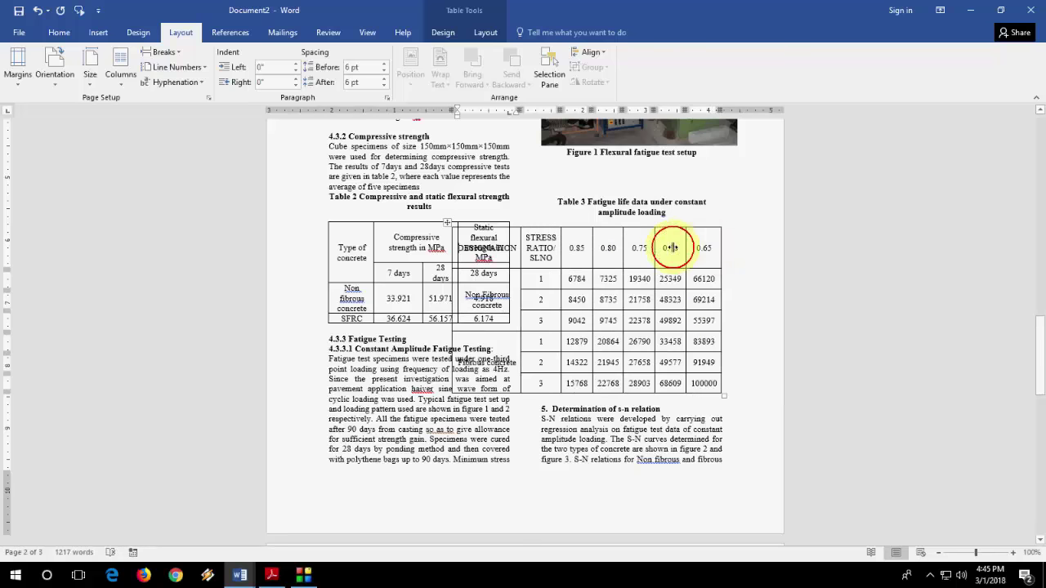
{"action": "key", "text": "ctrl+z"}
Step: Break the DESIGNATION heading of Table 3 into DESIG and NATION on two lines and narrow its column
{"action": "left_click", "coordinate": [533, 248]}
{"action": "key", "text": "Return"}
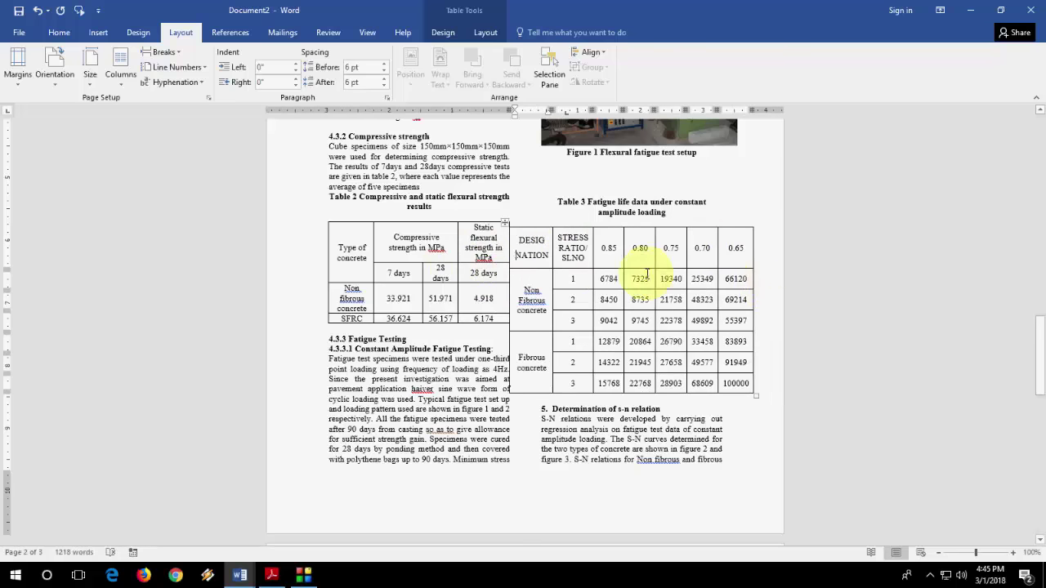
{"action": "key", "text": "ctrl+z"}
{"action": "key", "text": "ctrl+z"}
{"action": "key", "text": "ctrl+z"}
{"action": "key", "text": "ctrl+z"}
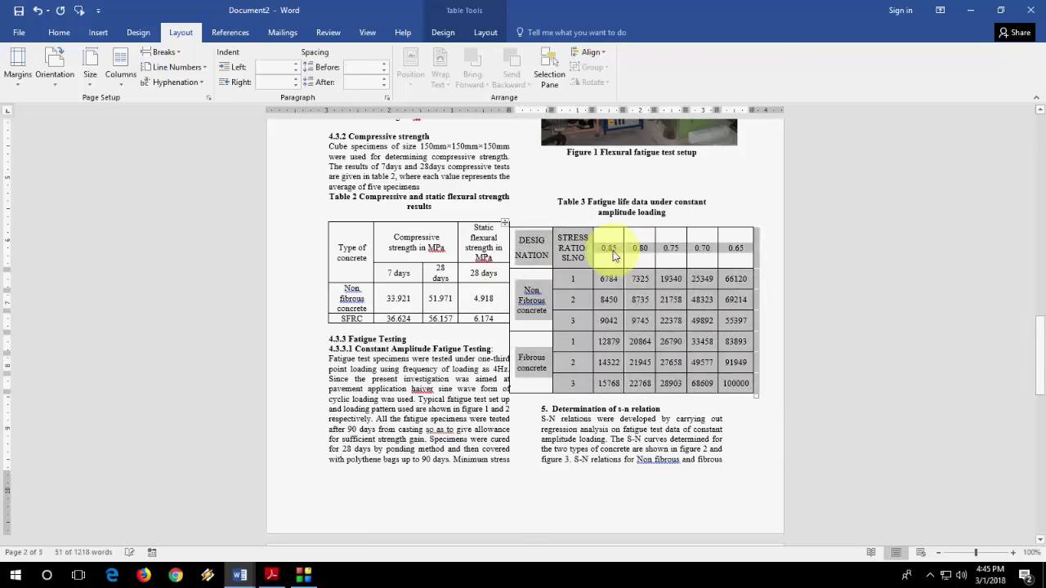
Step: Break RATIO into RA and TIO in Table 3's second heading, and align the narrowed table with the left edge of its text column
{"action": "left_click", "coordinate": [615, 256]}
{"action": "left_click", "coordinate": [573, 250]}
{"action": "key", "text": "Return"}
{"action": "mouse_move", "coordinate": [553, 254]}
{"action": "left_mouse_down"}
{"action": "mouse_move", "coordinate": [562, 254]}
{"action": "mouse_move", "coordinate": [536, 260]}
{"action": "left_mouse_up"}
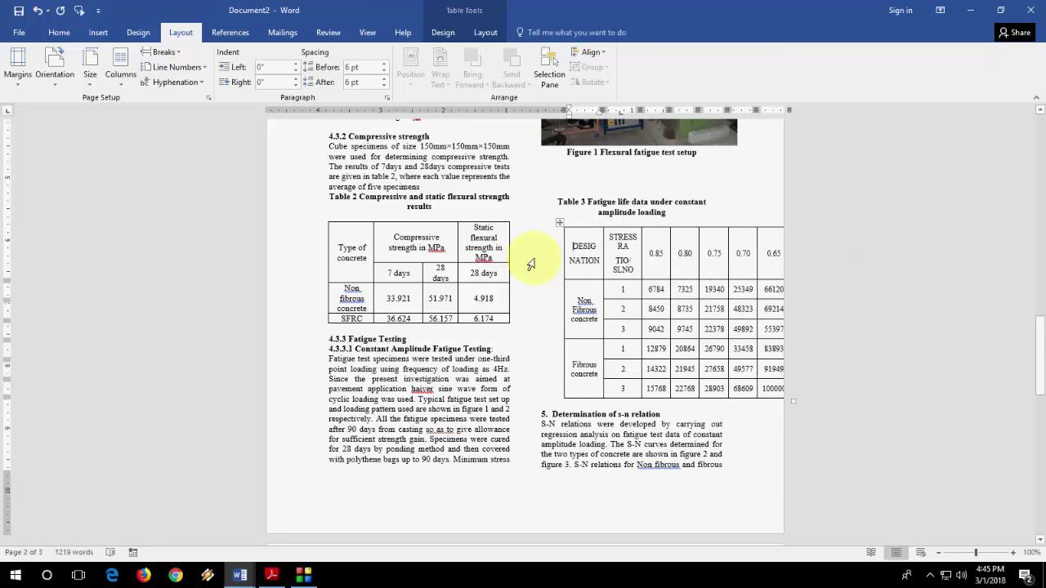
{"action": "key", "text": "ctrl+z"}
{"action": "key", "text": "ctrl+z"}
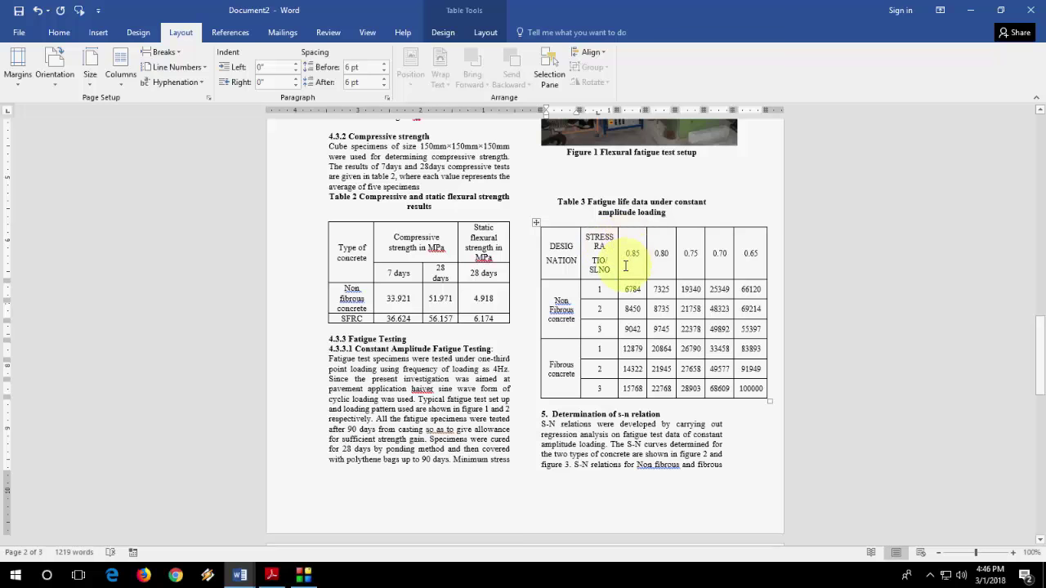
Step: Narrow the Non Fiberous and Fiberous Concrete S-N curve charts on page 3 to fit the text column
{"action": "scroll", "coordinate": [627, 265], "scroll_direction": "down", "scroll_amount": 10}
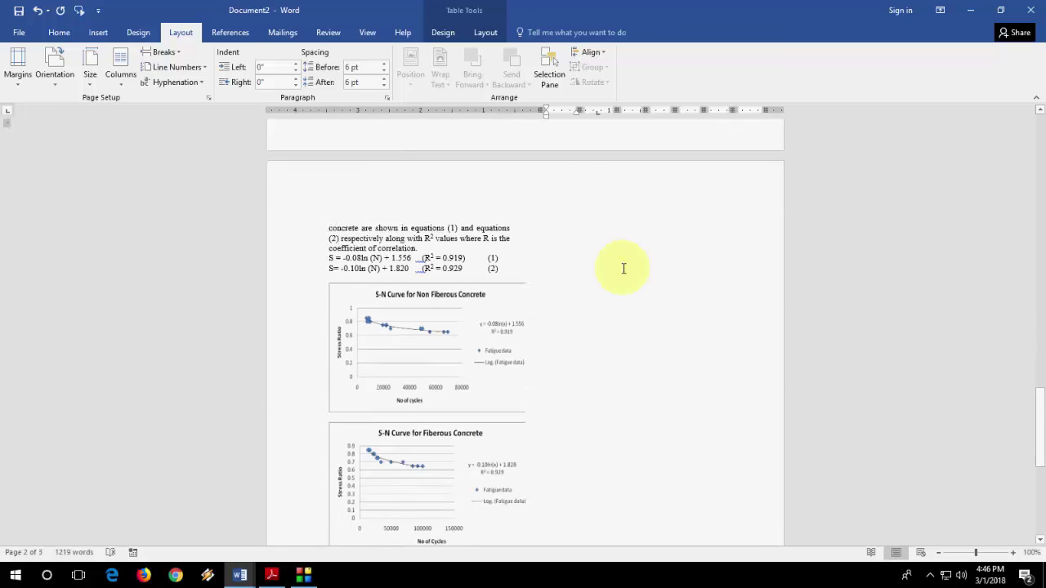
{"action": "left_click", "coordinate": [492, 262]}
{"action": "left_click_drag", "start_coordinate": [532, 230], "coordinate": [520, 230]}
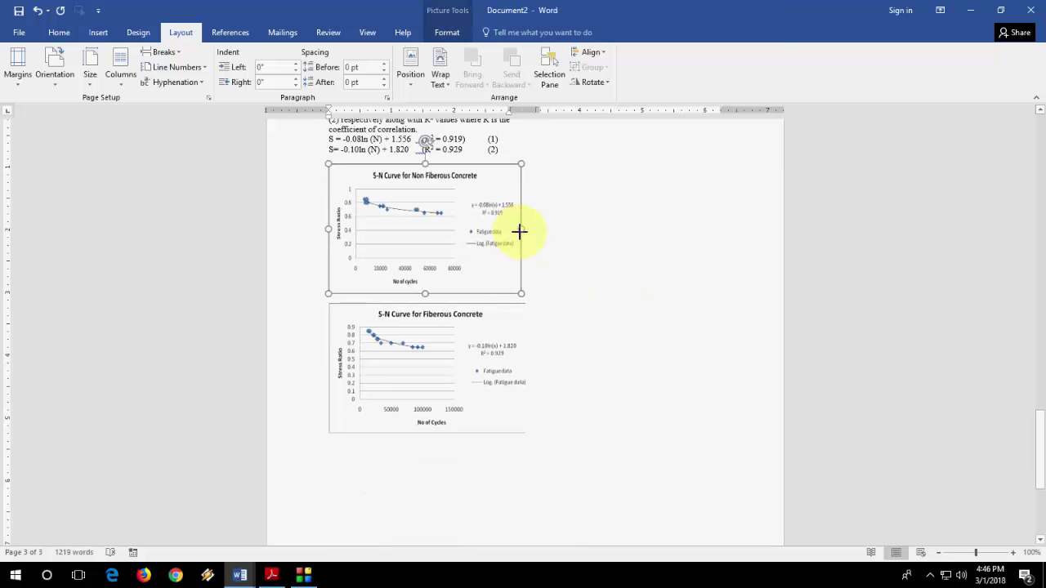
{"action": "left_click", "coordinate": [567, 242]}
{"action": "left_click", "coordinate": [530, 362]}
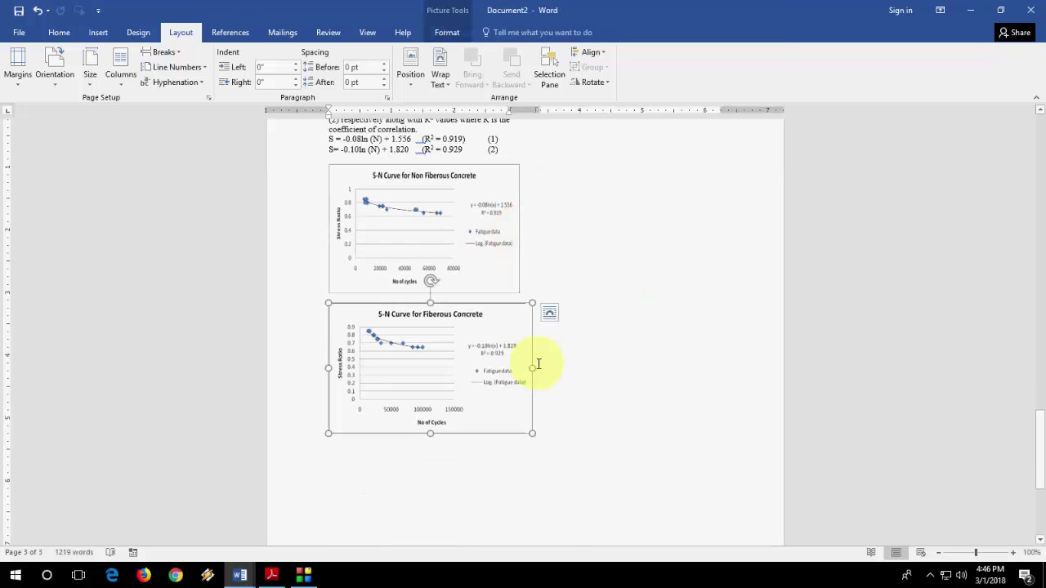
{"action": "left_click_drag", "start_coordinate": [532, 371], "coordinate": [516, 371]}
{"action": "left_click", "coordinate": [607, 385]}
Step: Switch from Document2 to the testing document and go to its beginning
{"action": "scroll", "coordinate": [630, 358], "scroll_direction": "down", "scroll_amount": 6}
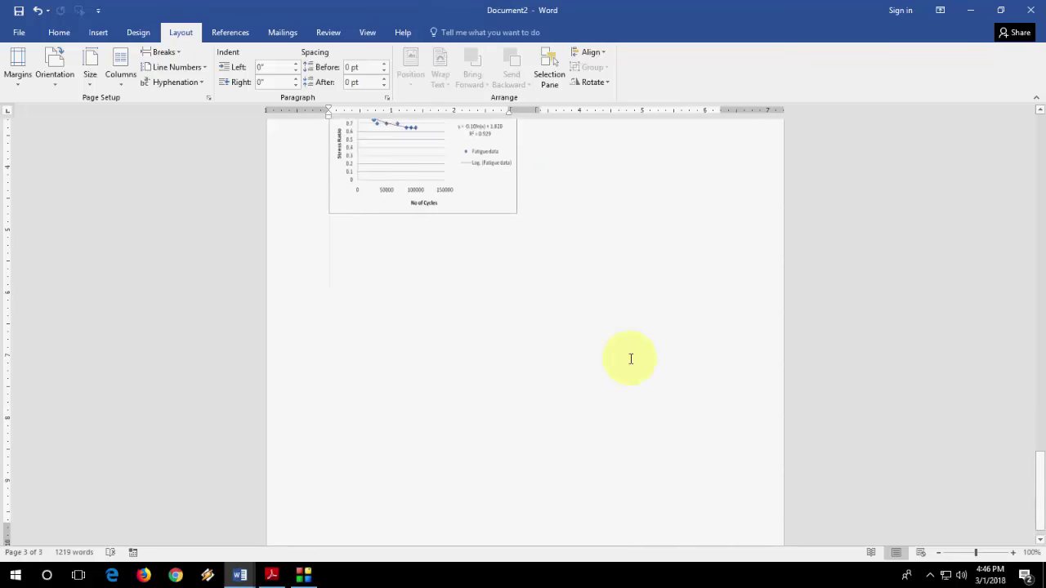
{"action": "scroll", "coordinate": [631, 359], "scroll_direction": "up", "scroll_amount": 9}
{"action": "scroll", "coordinate": [630, 358], "scroll_direction": "up", "scroll_amount": 20}
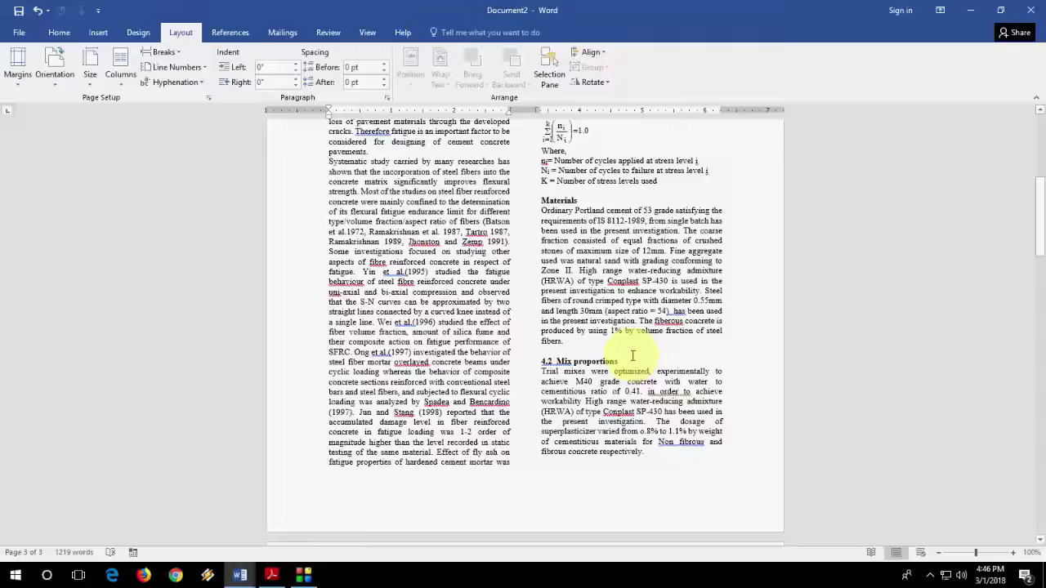
{"action": "scroll", "coordinate": [630, 357], "scroll_direction": "up", "scroll_amount": 1}
{"action": "left_click", "coordinate": [648, 238]}
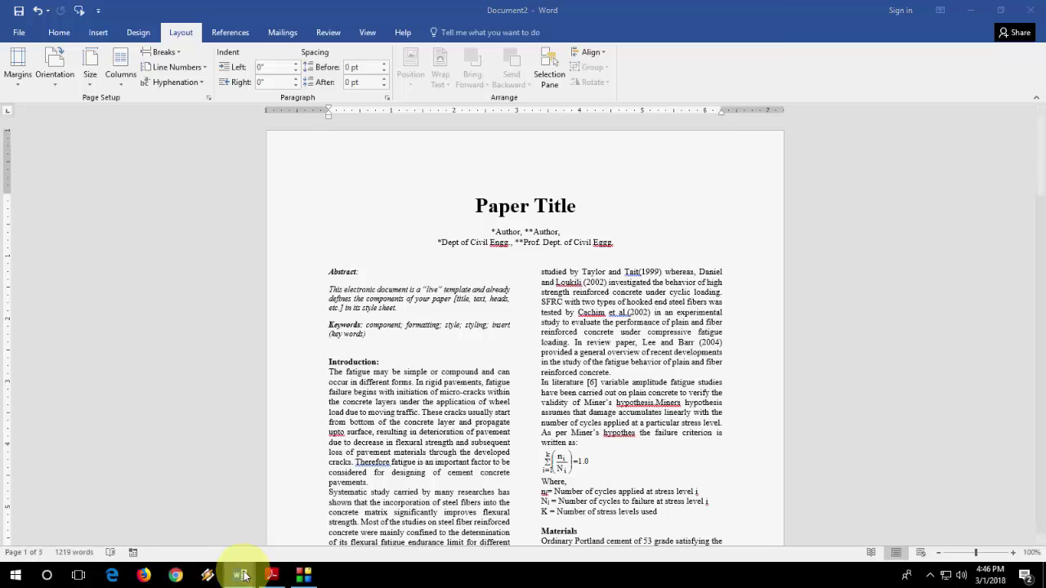
{"action": "mouse_move", "coordinate": [239, 576]}
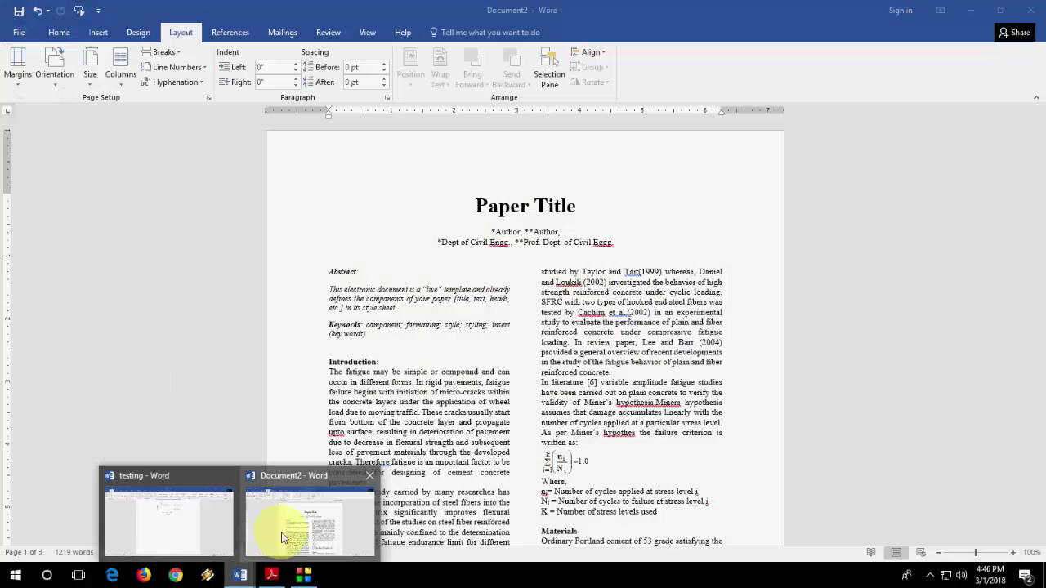
{"action": "left_click", "coordinate": [147, 519]}
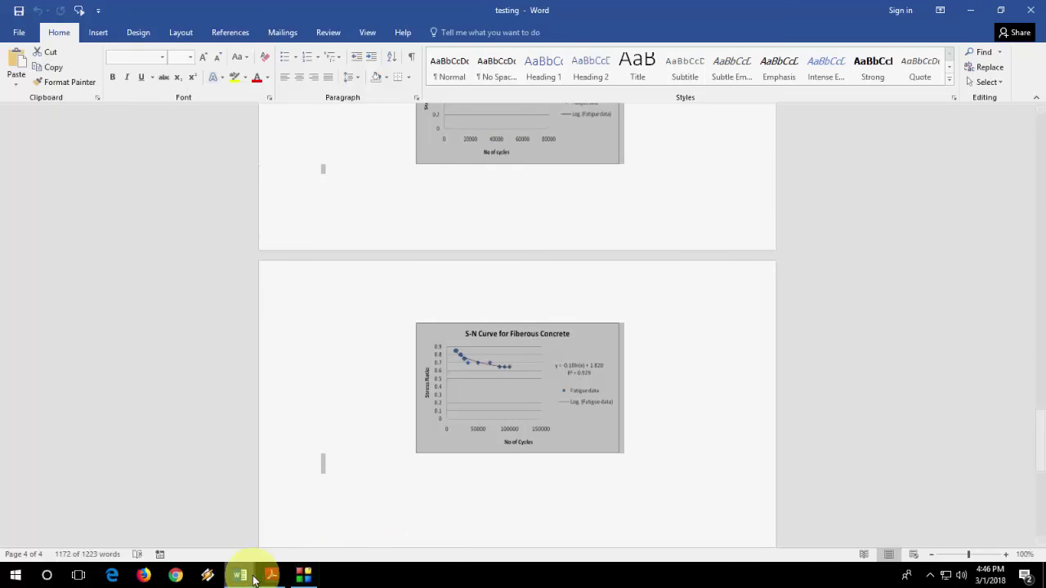
{"action": "mouse_move", "coordinate": [254, 581]}
{"action": "left_click", "coordinate": [217, 530]}
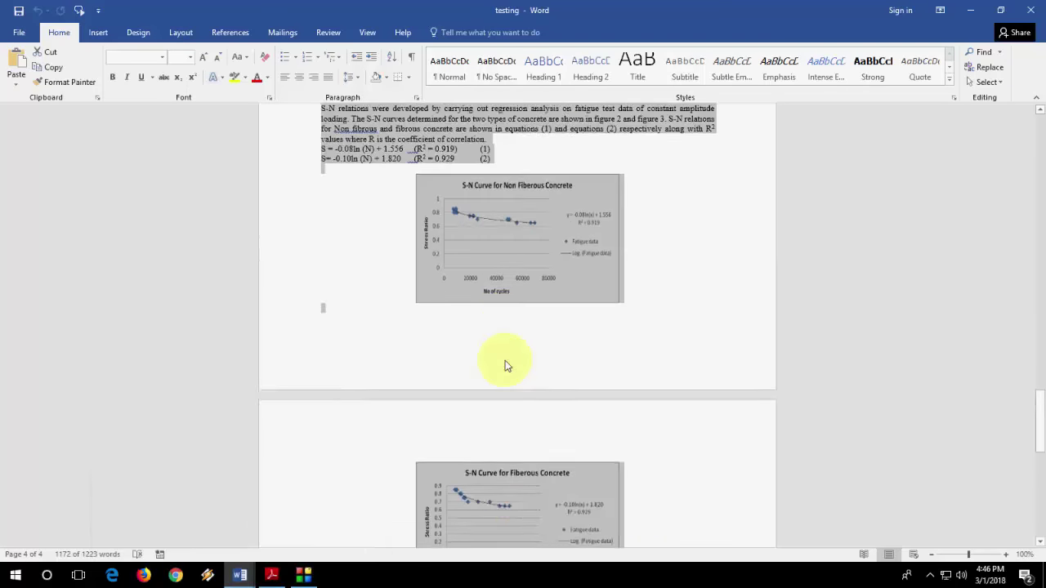
{"action": "key", "text": "ctrl+Home"}
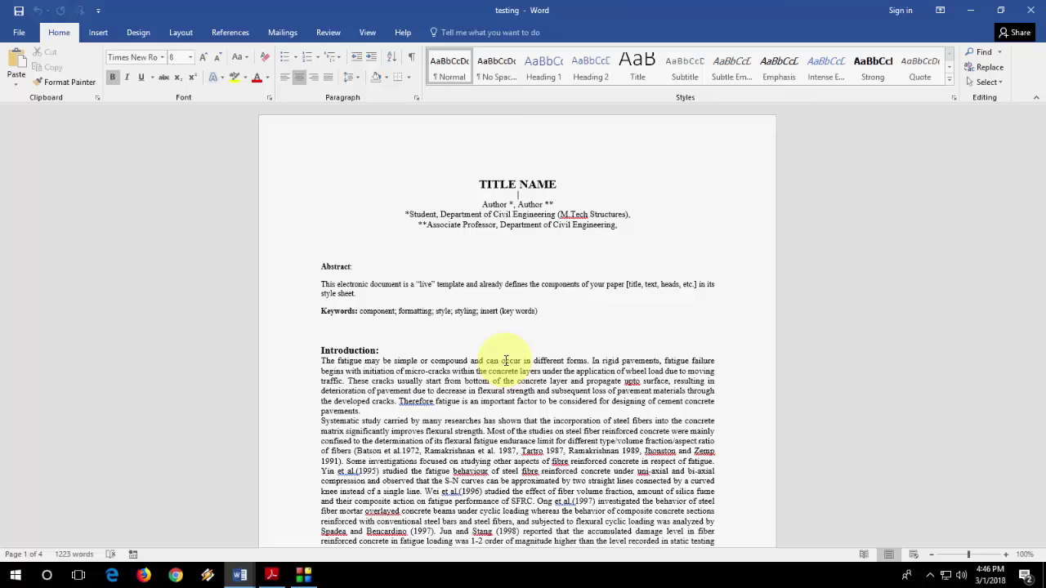
Step: Set the font size of the TITLE NAME line to 24
{"action": "key", "text": "Down"}
{"action": "key", "text": "Down"}
{"action": "key", "text": "Down"}
{"action": "key", "text": "Up"}
{"action": "key", "text": "Up"}
{"action": "key", "text": "shift+End"}
{"action": "key", "text": "ctrl+shift+p"}
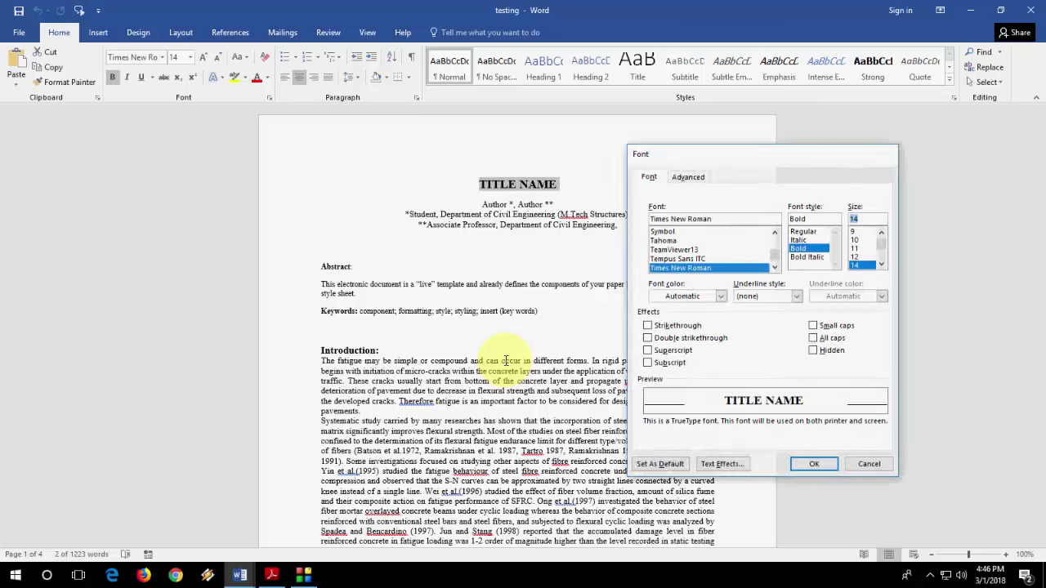
{"action": "key", "text": "Escape"}
{"action": "key", "text": "ctrl+shift+p"}
{"action": "type", "text": "24"}
{"action": "key", "text": "Return"}
Step: Remove one blank line between the affiliation lines and the Abstract heading
{"action": "key", "text": "Down"}
{"action": "key", "text": "Down"}
{"action": "key", "text": "Down"}
{"action": "key", "text": "Down"}
{"action": "key", "text": "Down"}
{"action": "key", "text": "Down"}
{"action": "key", "text": "Down"}
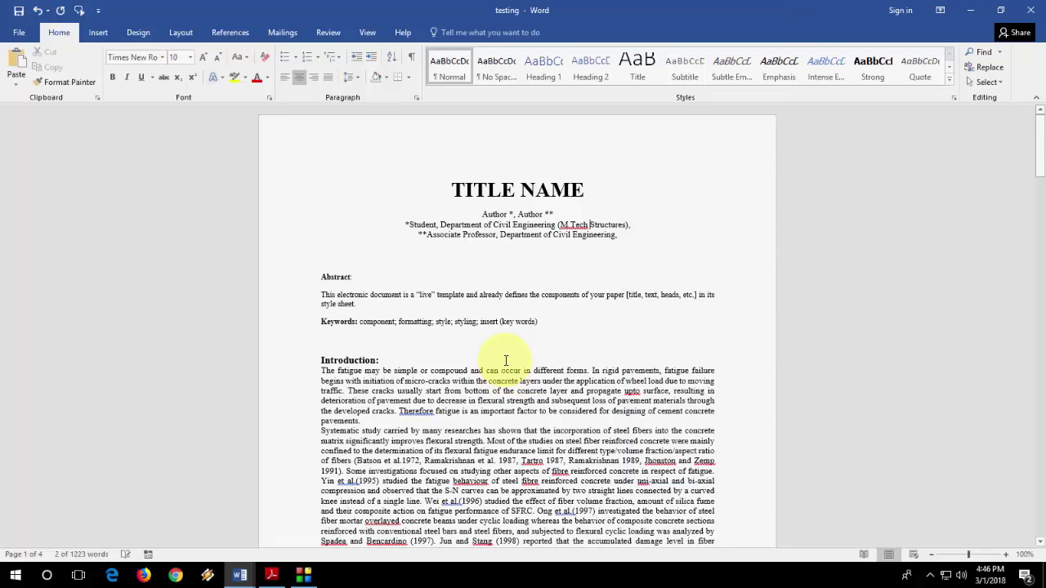
{"action": "key", "text": "Home"}
{"action": "key", "text": "shift+End"}
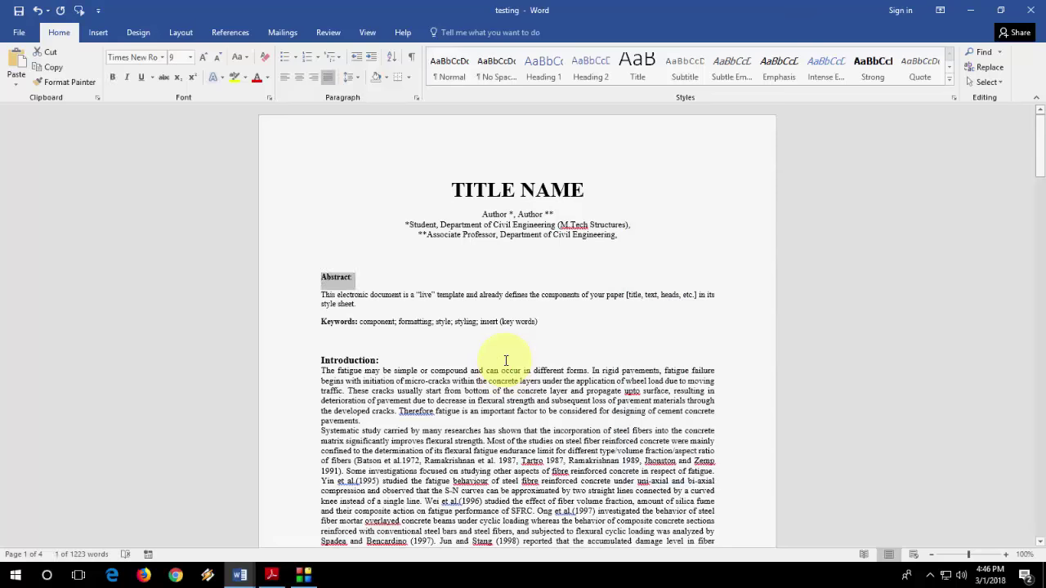
{"action": "key", "text": "shift+Page_Down"}
{"action": "key", "text": "Up"}
{"action": "key", "text": "Up"}
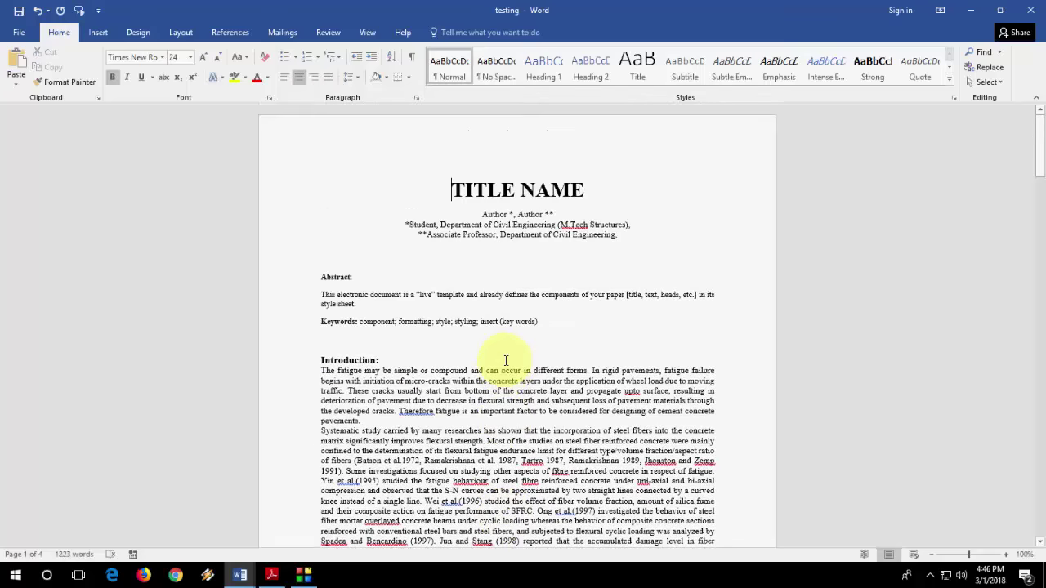
{"action": "key", "text": "Delete"}
Step: Format everything from the Abstract heading to the end of the testing document in two columns
{"action": "key", "text": "shift+End"}
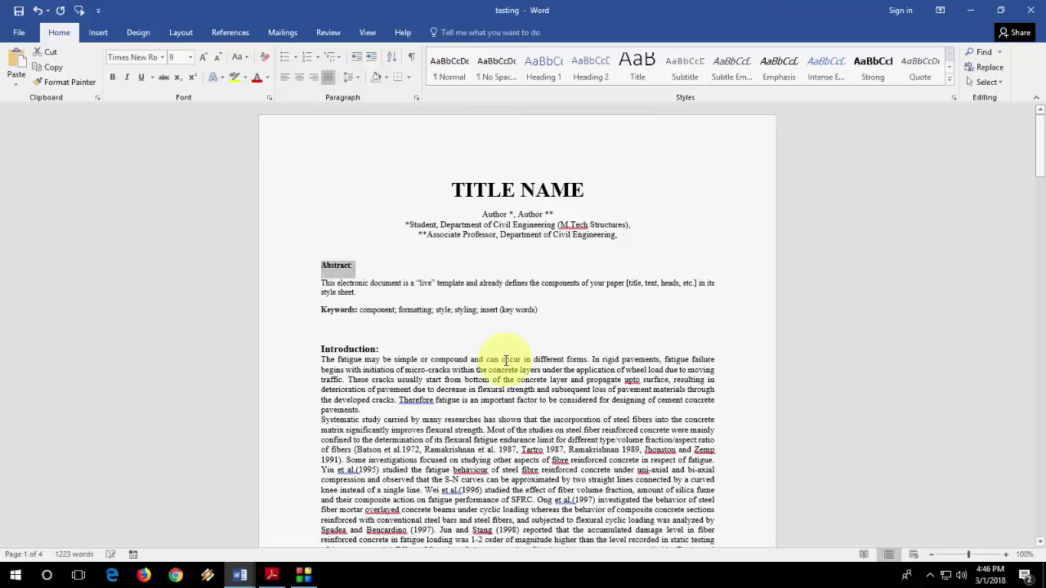
{"action": "key", "text": "Down"}
{"action": "key", "text": "Down"}
{"action": "key", "text": "Down"}
{"action": "key", "text": "Down"}
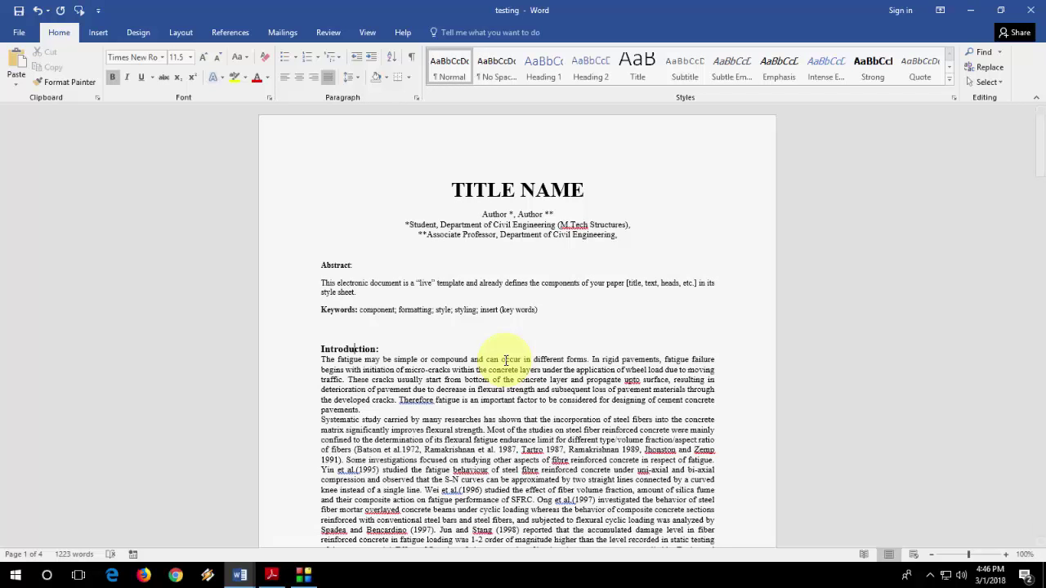
{"action": "key", "text": "shift+End"}
{"action": "key", "text": "Up"}
{"action": "key", "text": "Up"}
{"action": "key", "text": "Up"}
{"action": "key", "text": "Up"}
{"action": "key", "text": "Up"}
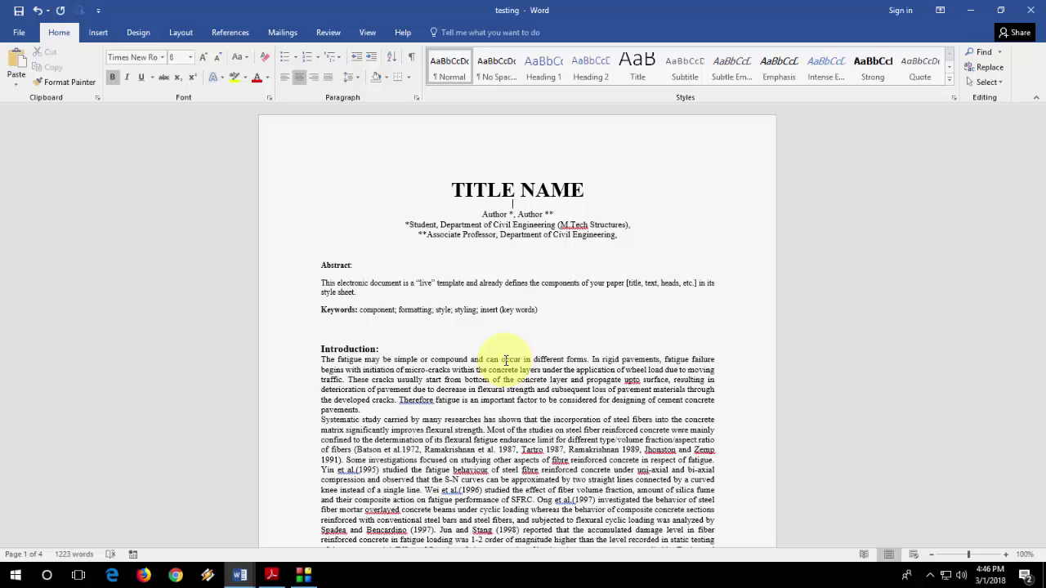
{"action": "key", "text": "shift+Page_Down"}
{"action": "key", "text": "shift+Page_Down"}
{"action": "key", "text": "shift+Page_Down"}
{"action": "key", "text": "shift+Page_Down"}
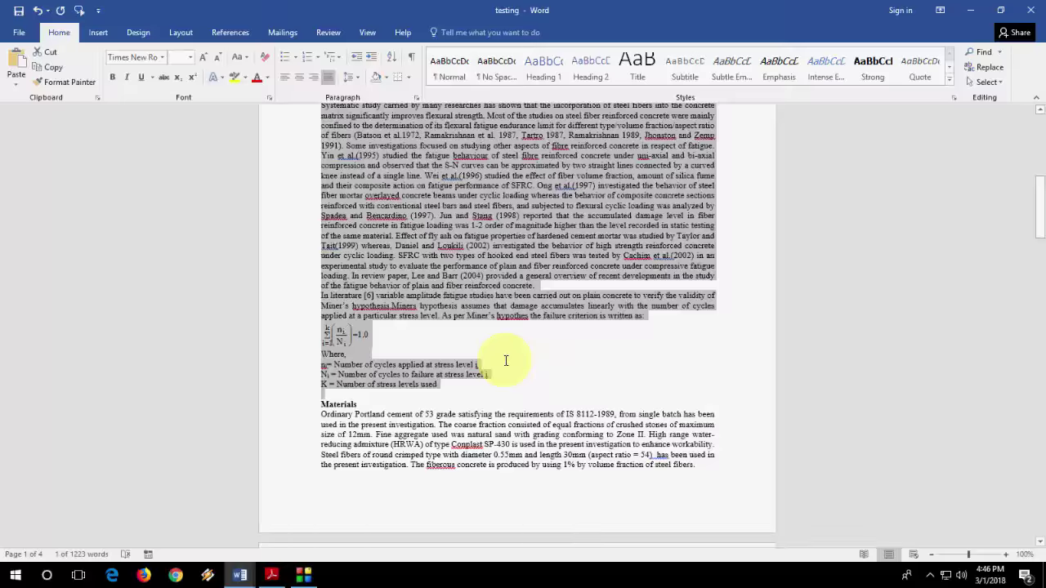
{"action": "key", "text": "ctrl+shift+End"}
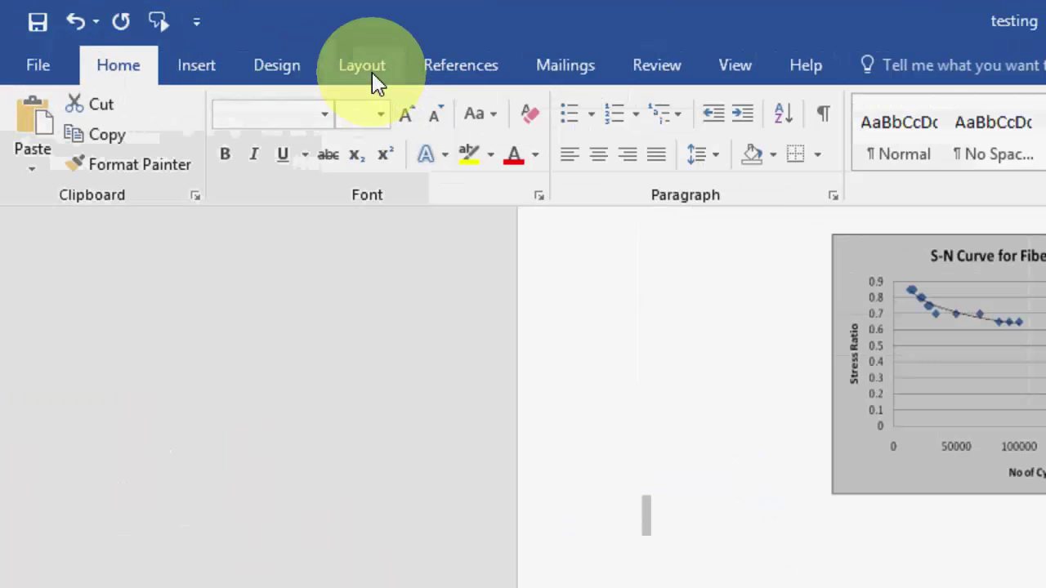
{"action": "left_click", "coordinate": [185, 36]}
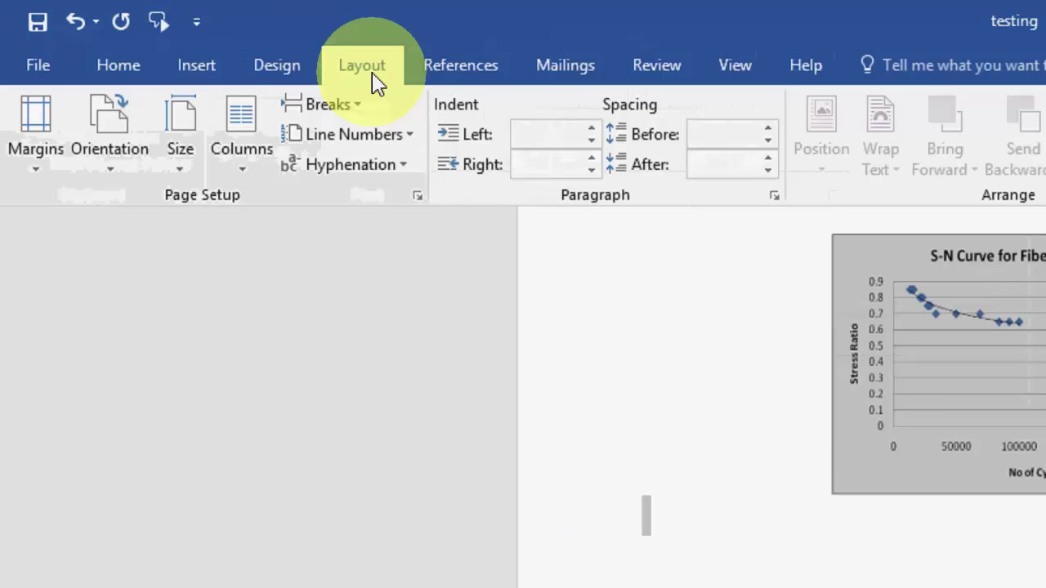
{"action": "left_click", "coordinate": [122, 85]}
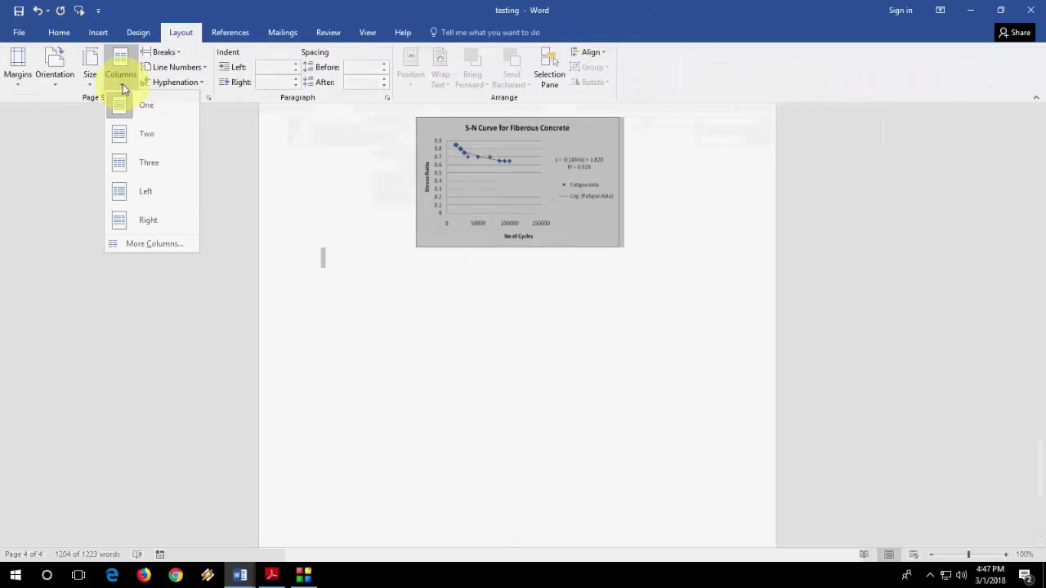
{"action": "left_click", "coordinate": [147, 134]}
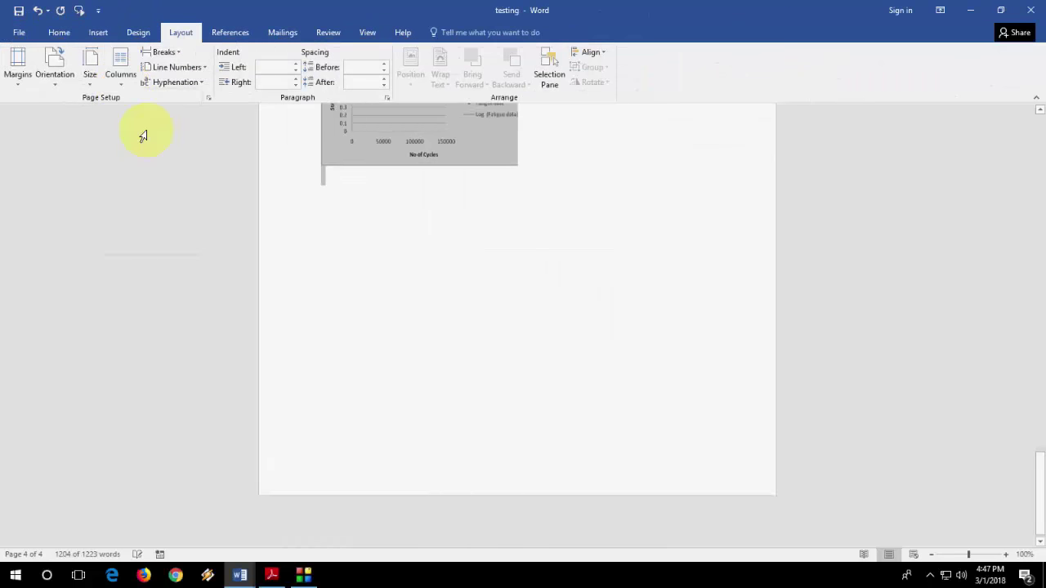
Step: Shrink both S-N curve charts on the last page of the testing document to fit the text column
{"action": "key", "text": "ctrl+Home"}
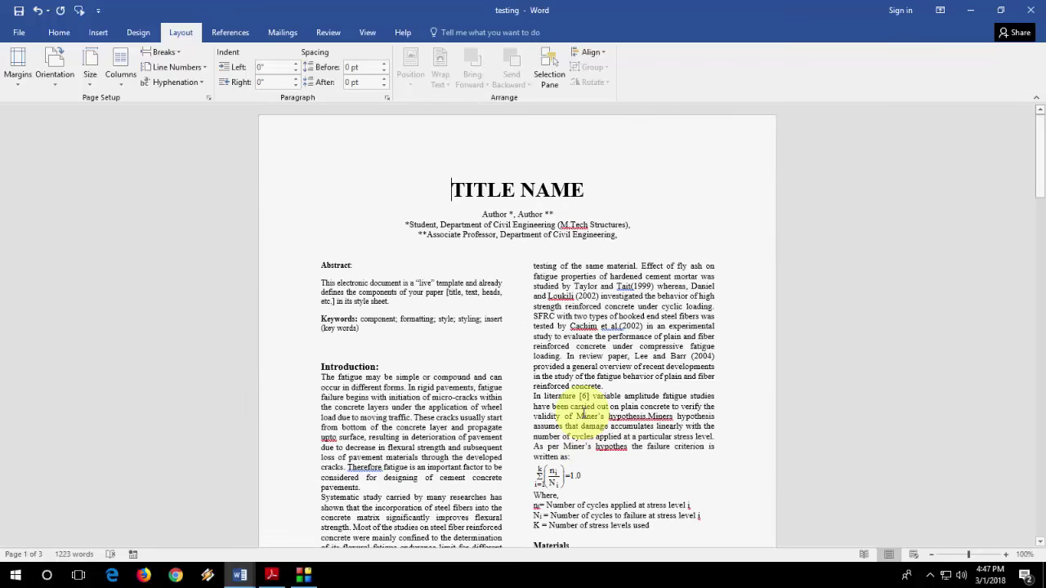
{"action": "scroll", "coordinate": [583, 412], "scroll_direction": "down", "scroll_amount": 20}
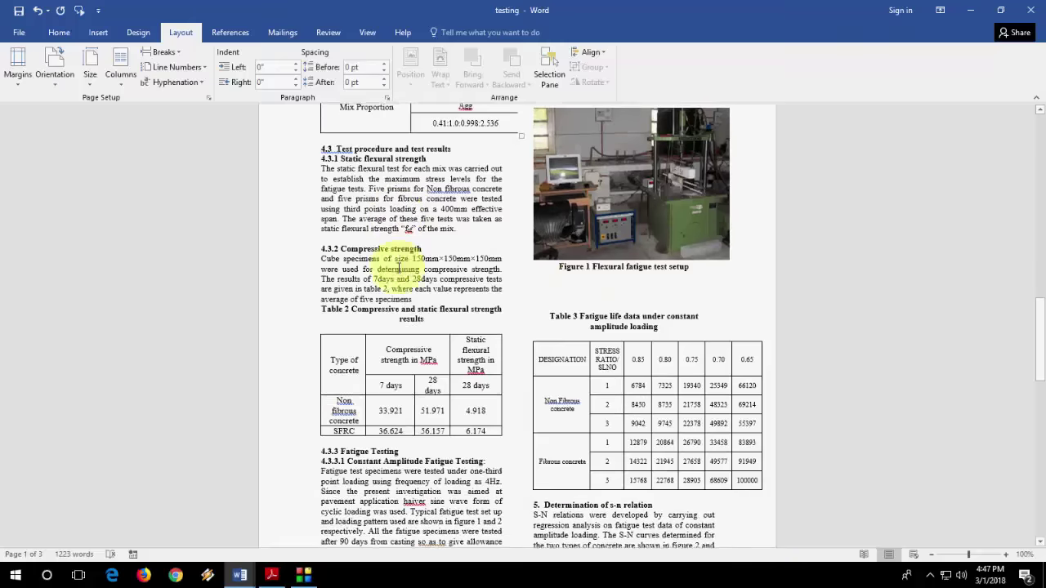
{"action": "scroll", "coordinate": [626, 450], "scroll_direction": "down", "scroll_amount": 10}
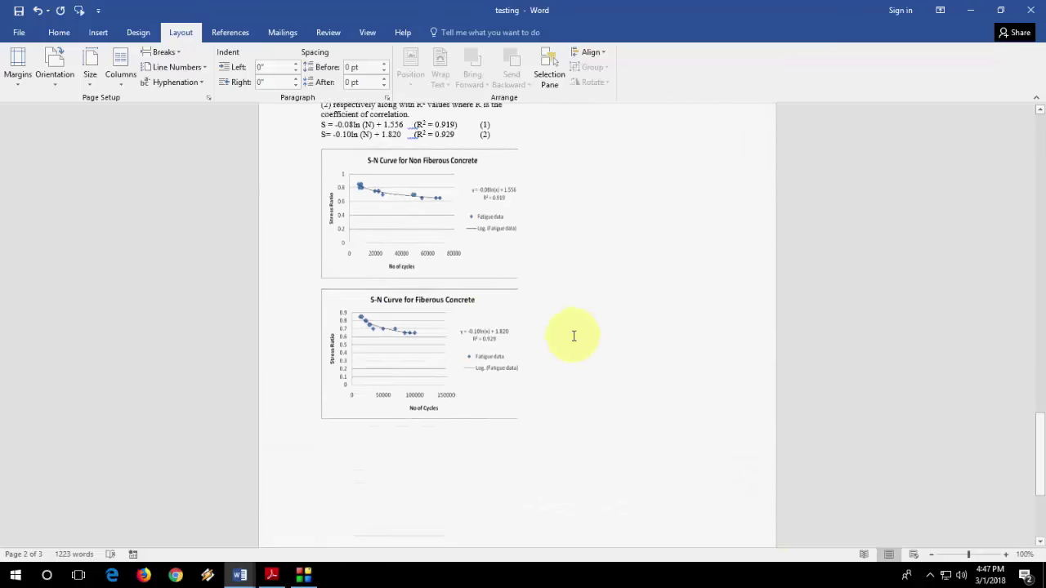
{"action": "left_click", "coordinate": [504, 234]}
{"action": "left_click_drag", "start_coordinate": [523, 259], "coordinate": [511, 268]}
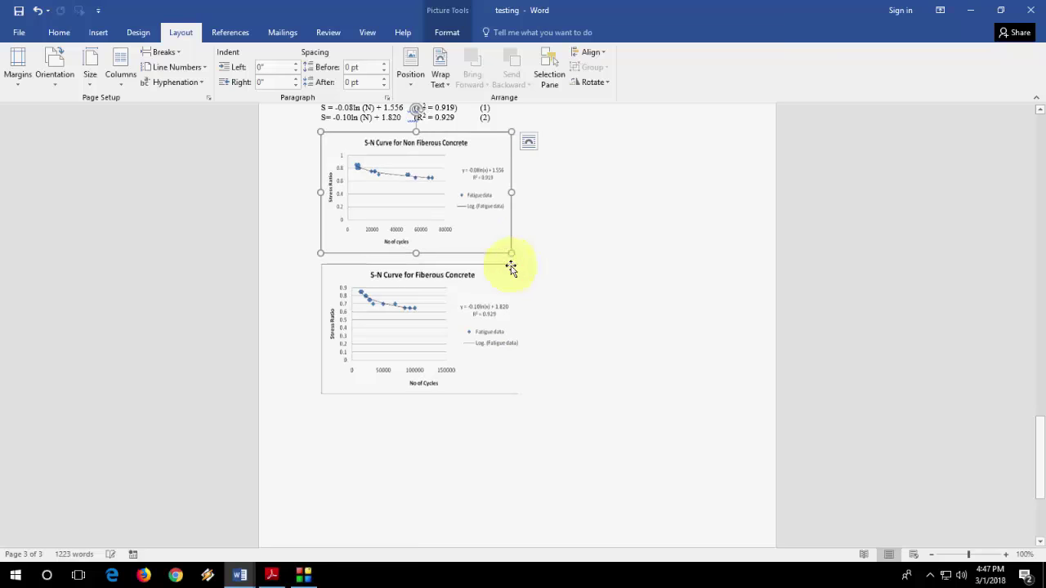
{"action": "left_click", "coordinate": [515, 294]}
{"action": "left_click_drag", "start_coordinate": [524, 397], "coordinate": [518, 390]}
{"action": "left_click", "coordinate": [592, 379]}
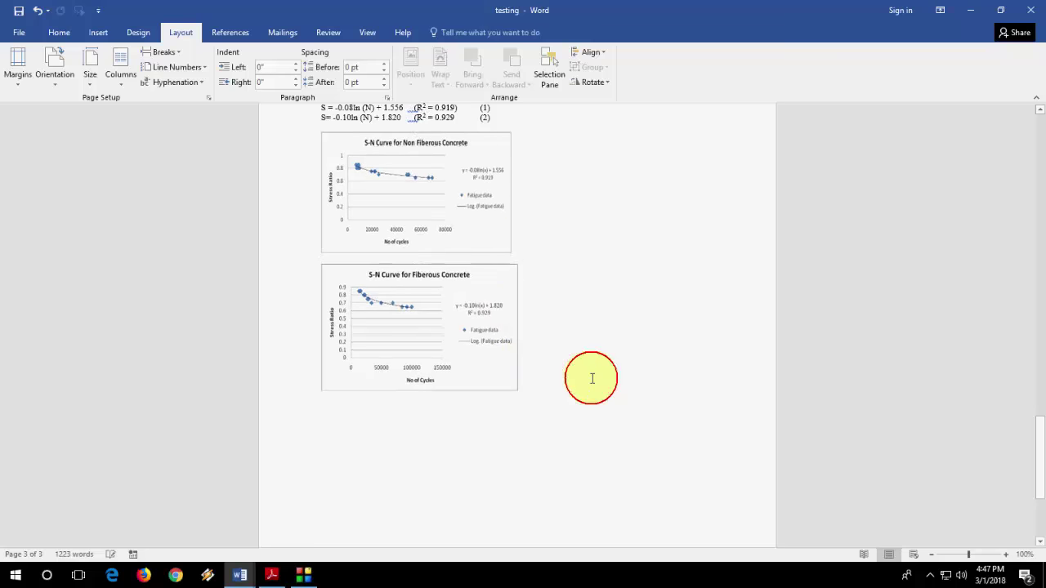
Step: Show the ruler for the testing document at its first page
{"action": "scroll", "coordinate": [592, 378], "scroll_direction": "up", "scroll_amount": 15}
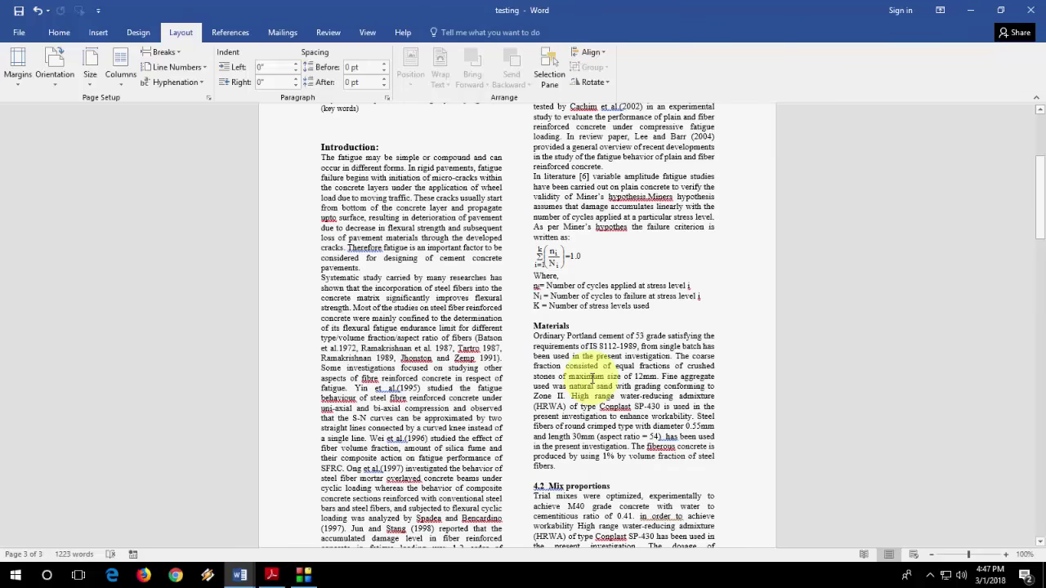
{"action": "scroll", "coordinate": [592, 379], "scroll_direction": "up", "scroll_amount": 5}
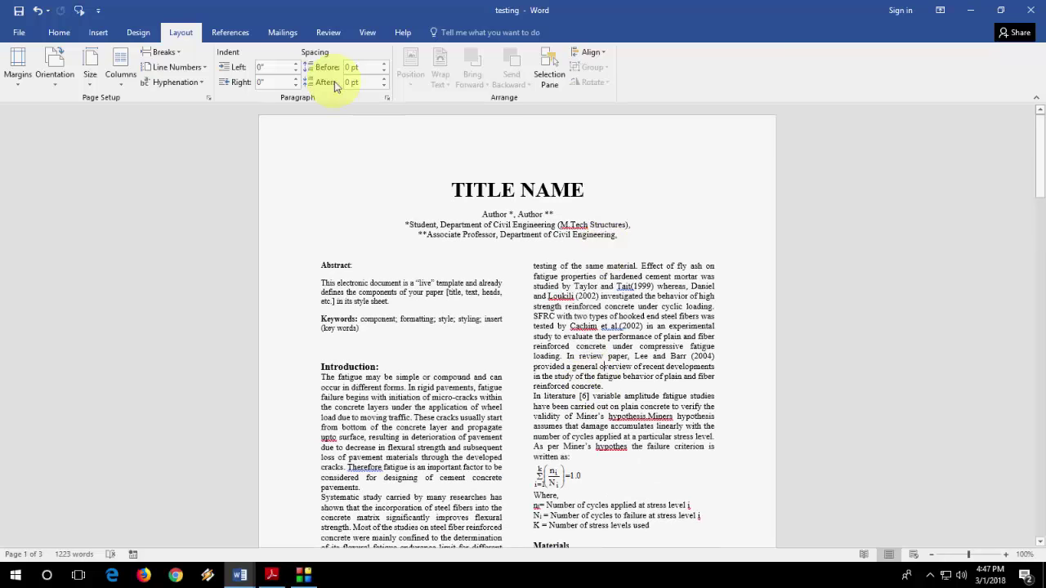
{"action": "left_click", "coordinate": [369, 32]}
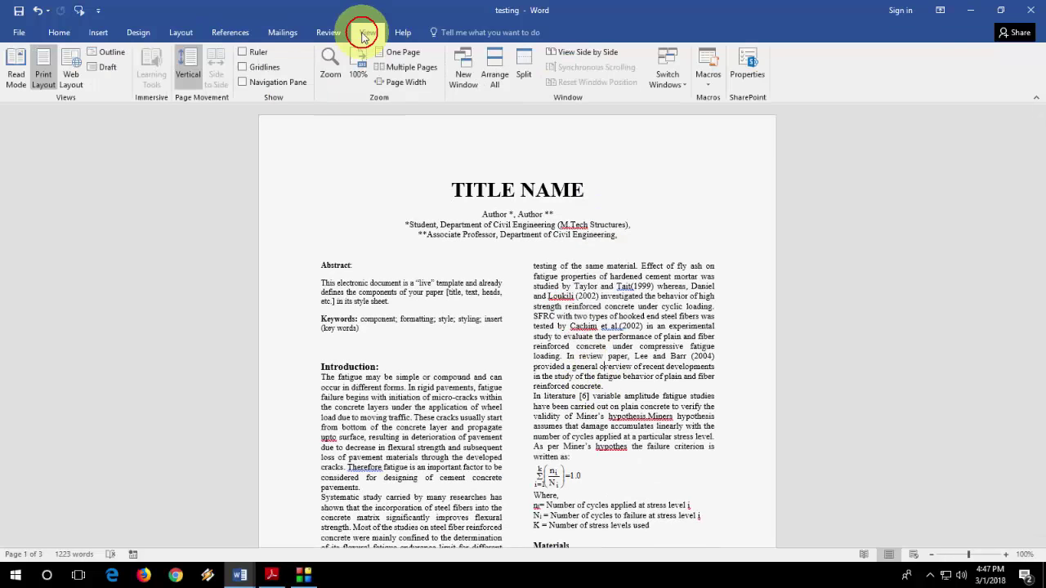
{"action": "left_click", "coordinate": [242, 53]}
Step: Narrow the gap between the two text columns of the testing document, and widen it again using the ruler
{"action": "mouse_move", "coordinate": [538, 110]}
{"action": "left_mouse_down"}
{"action": "mouse_move", "coordinate": [518, 112]}
{"action": "mouse_move", "coordinate": [532, 110]}
{"action": "left_mouse_up"}
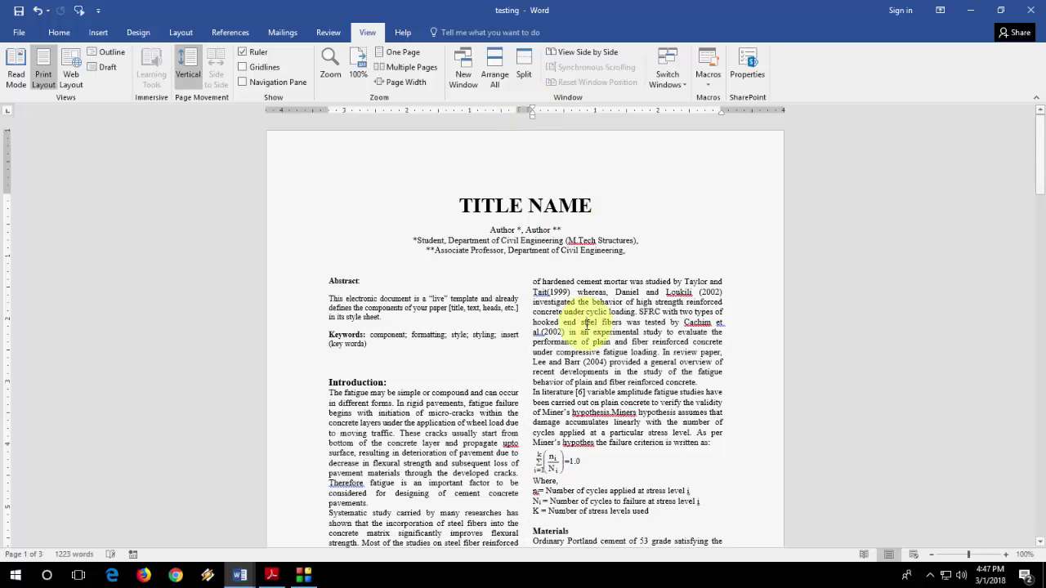
{"action": "scroll", "coordinate": [586, 324], "scroll_direction": "down", "scroll_amount": 15}
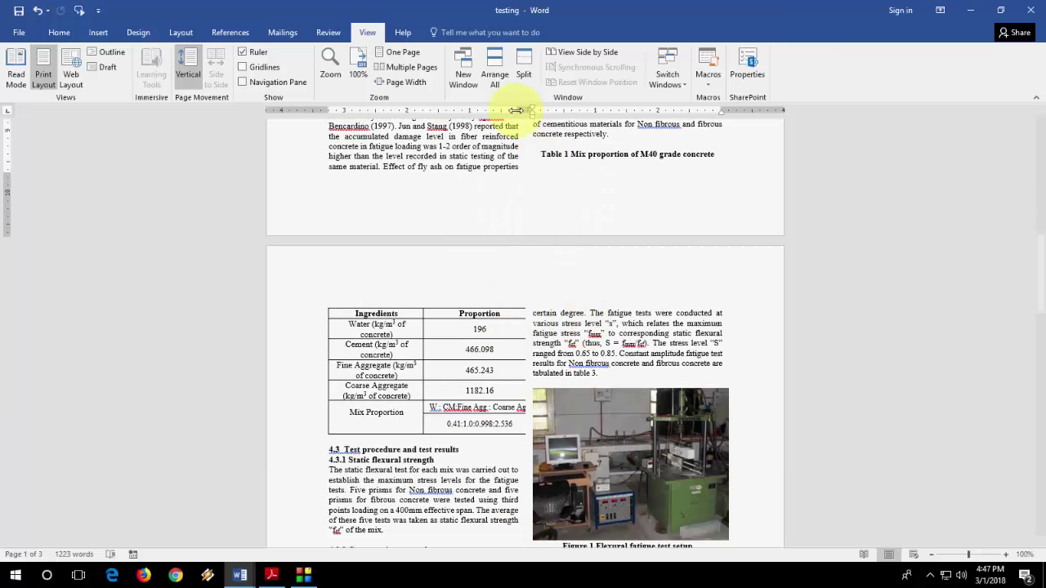
{"action": "left_click_drag", "start_coordinate": [516, 110], "coordinate": [508, 110]}
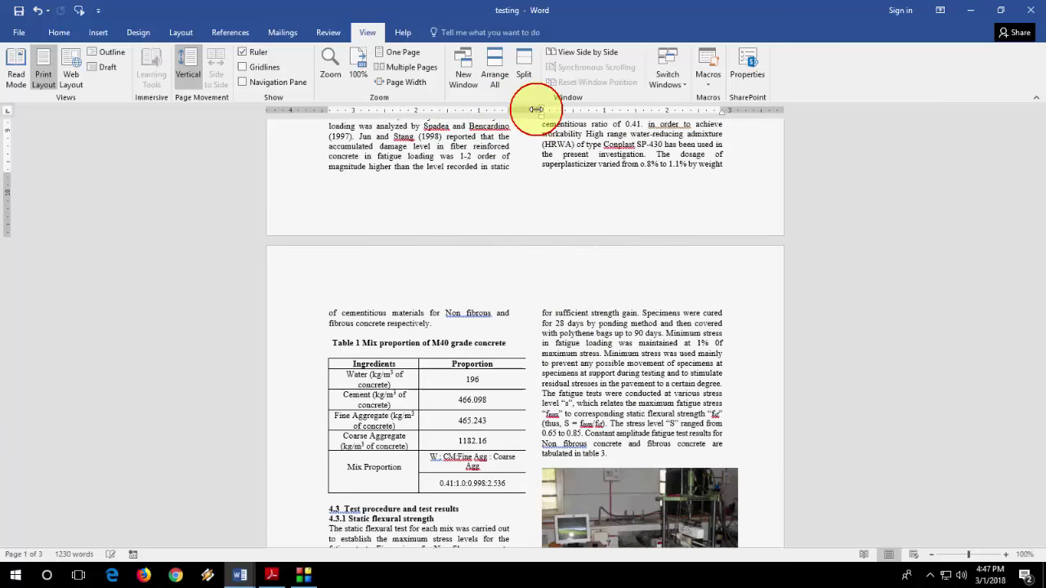
{"action": "scroll", "coordinate": [460, 226], "scroll_direction": "up", "scroll_amount": 15}
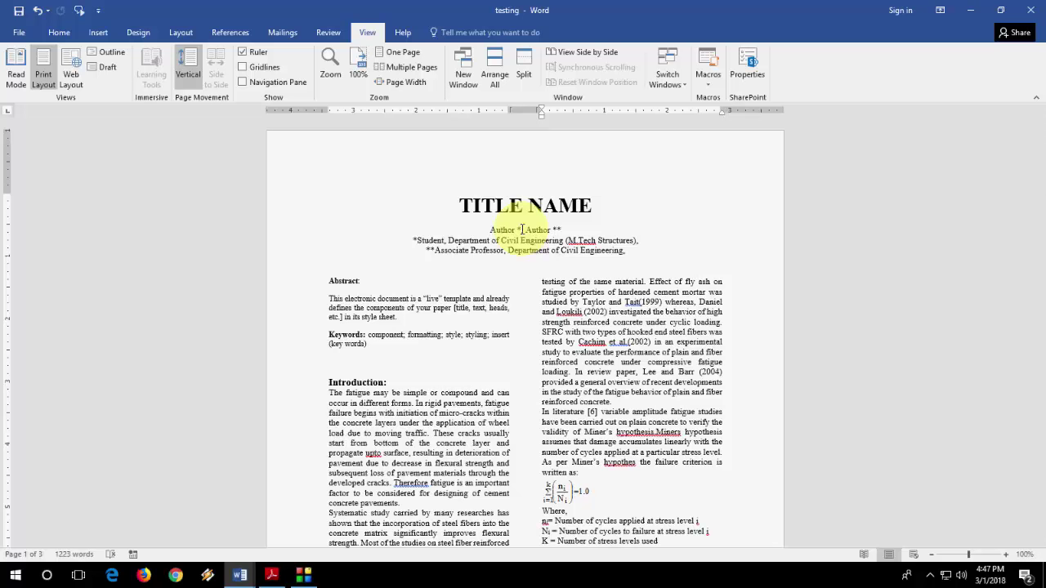
Step: Check the Research Paper Publication Guidelines PDF in Adobe Reader, and switch to Document2 in Word for comparison
{"action": "left_click", "coordinate": [272, 575]}
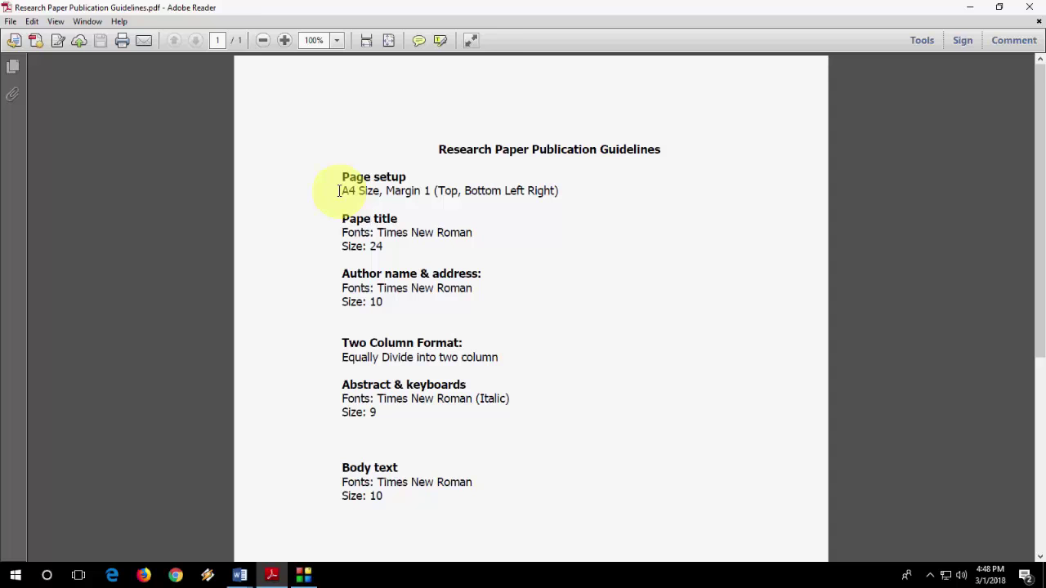
{"action": "left_click", "coordinate": [240, 572]}
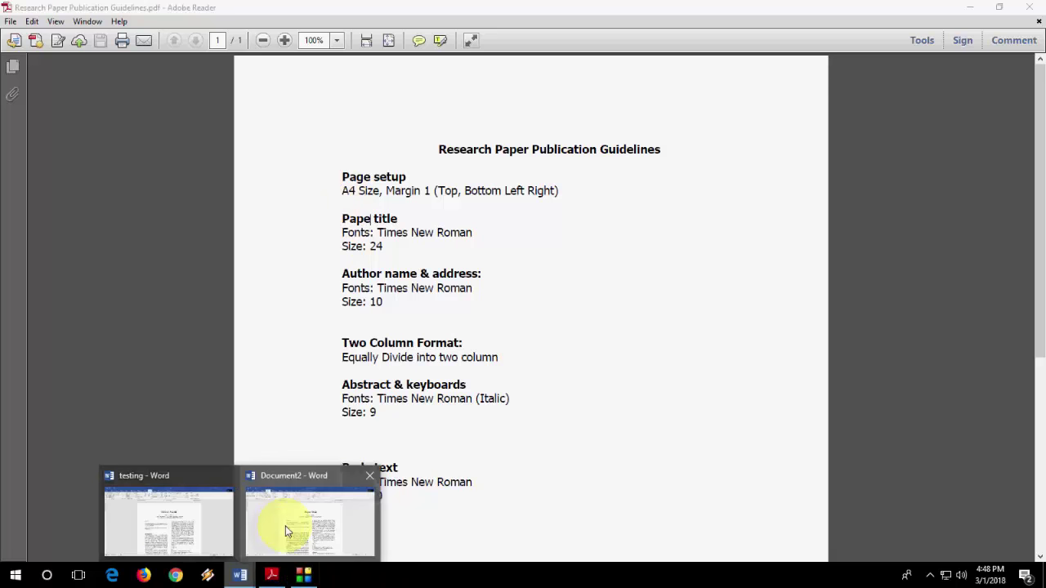
{"action": "left_click", "coordinate": [286, 526]}
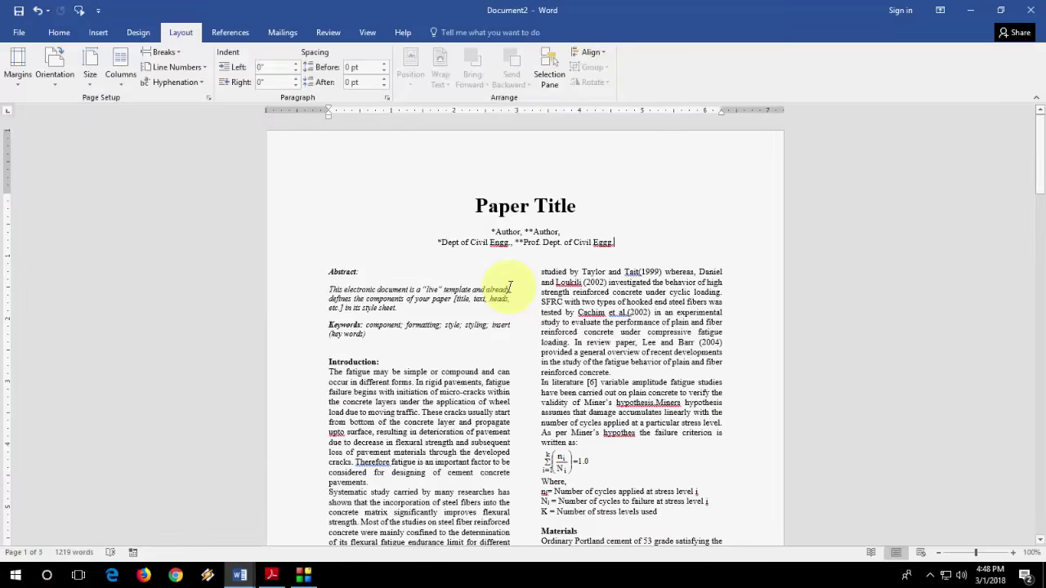